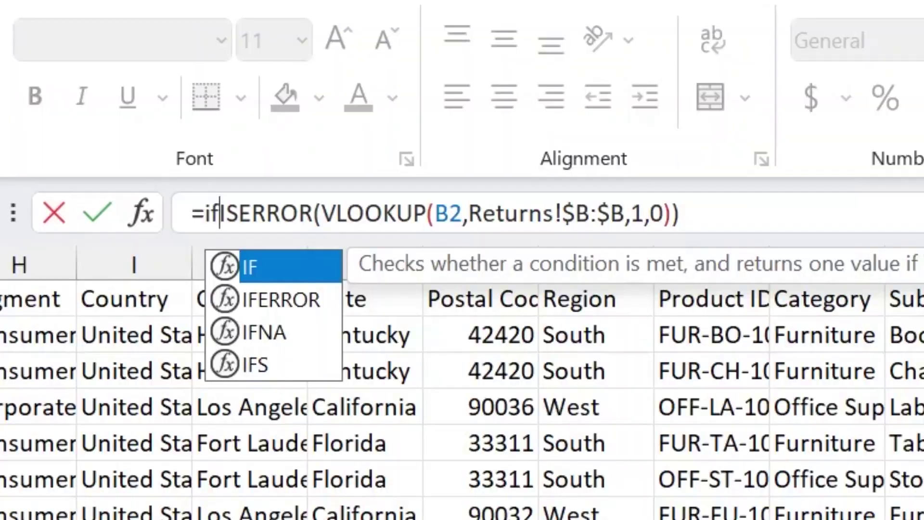
Put IF( in front of ISERROR(VLOOKUP(B2,Returns!$B:$B,1,0)) in the formula bar
text(()
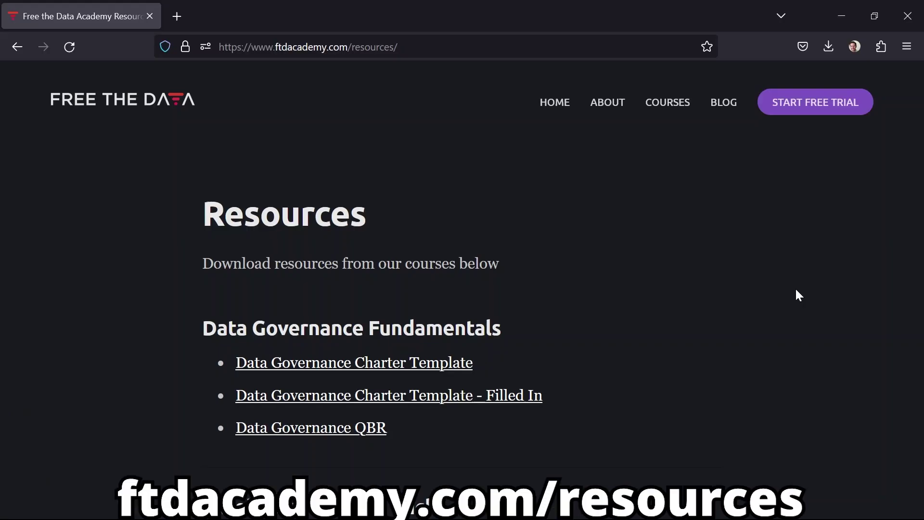
Download Data_Superstore-Start.xlsx from the Excel 2021 Tips and Tricks resources via Google Drive
scroll(765, 288, down, 7)
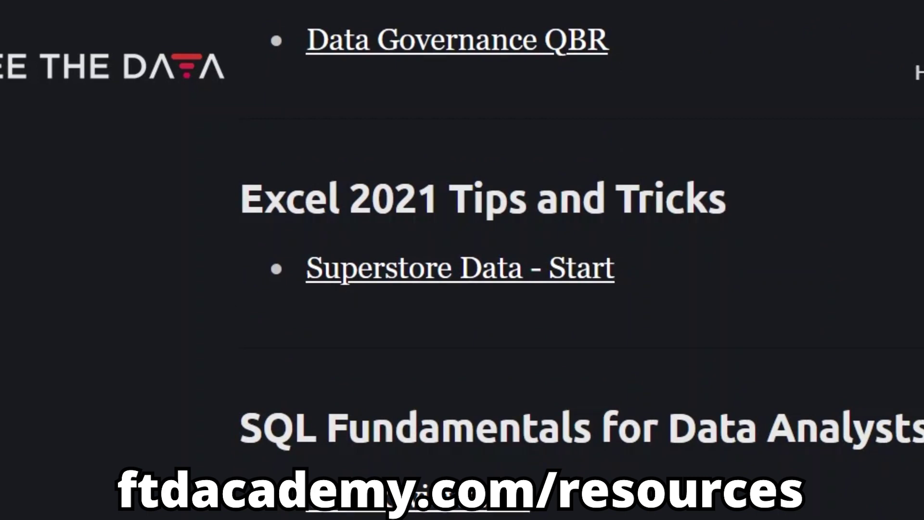
scroll(519, 260, up, 1)
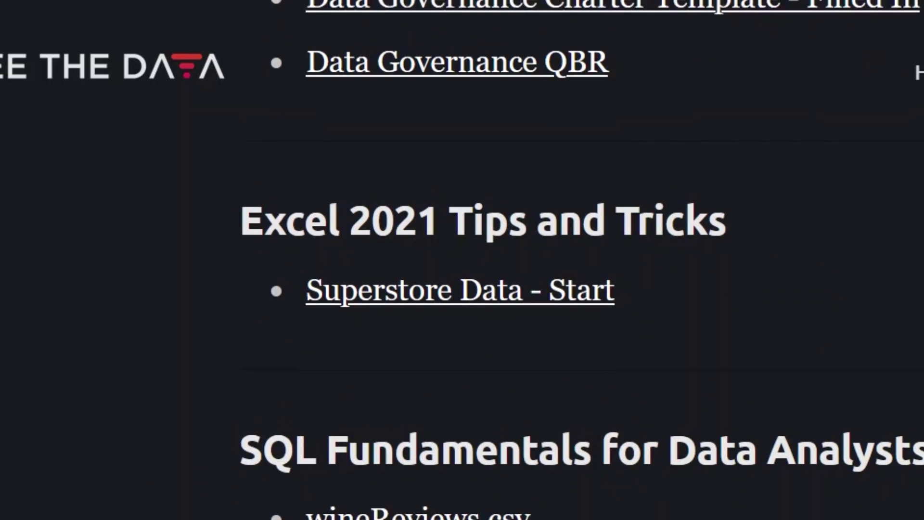
click(523, 293)
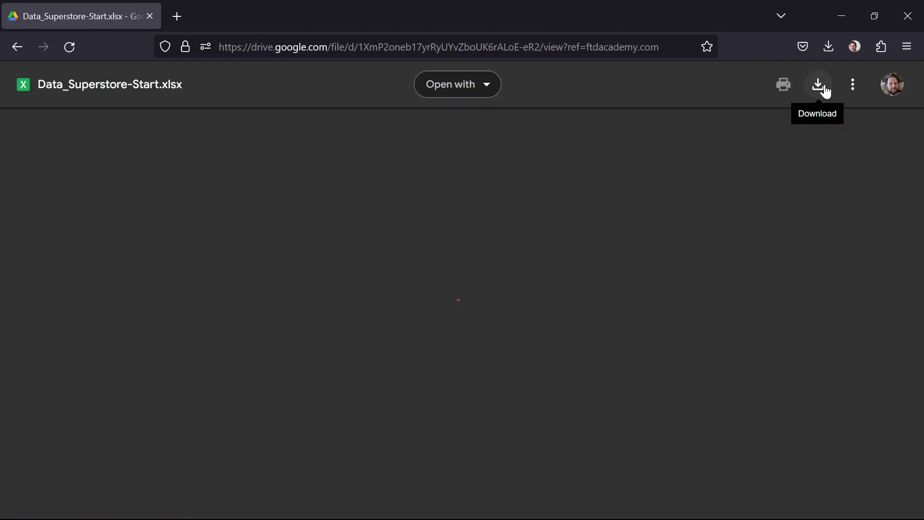
click(818, 85)
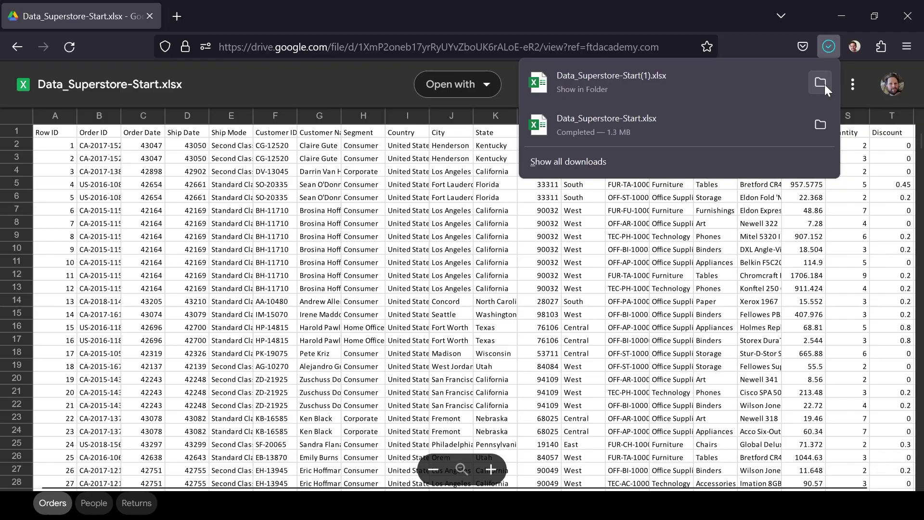
Open Data_Superstore-Start(1) with editing enabled, check the Orders header row, and return to A1
click(718, 91)
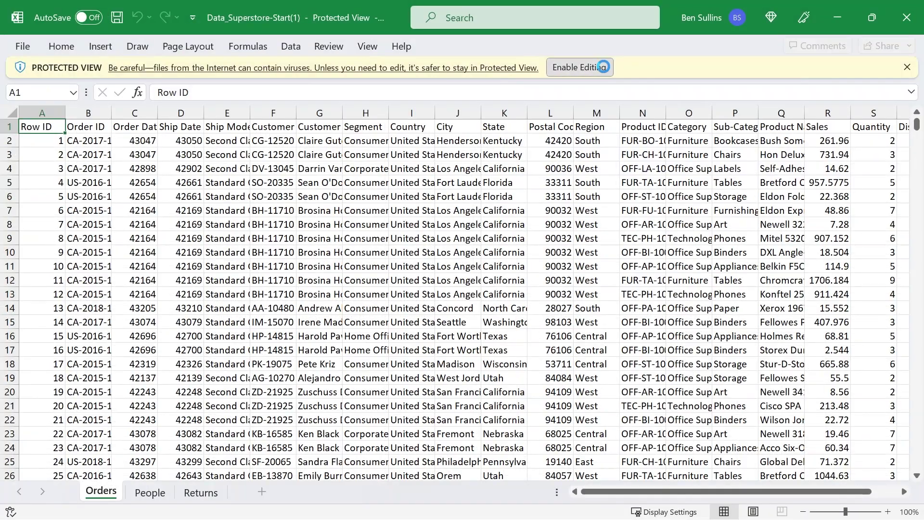
click(599, 67)
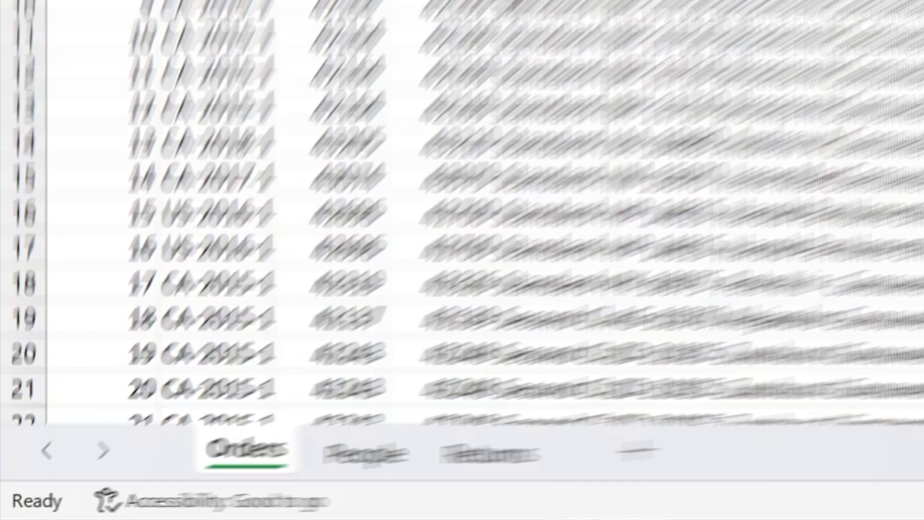
key(Right)
key(Right)
key(Right)
key(Right)
key(Right)
key(Right)
key(Right)
key(Right)
key(Right)
key(Right)
key(Right)
key(Right)
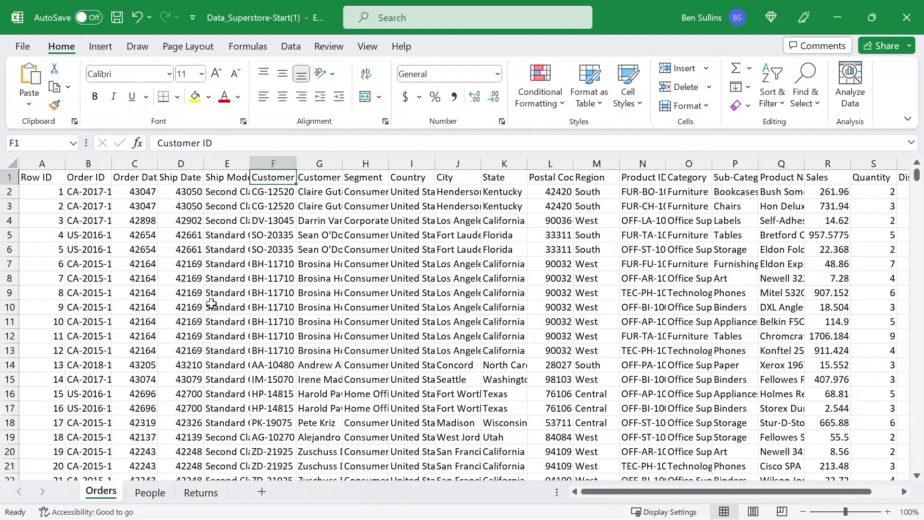
key(Right)
key(Right)
key(Right)
key(Right)
key(Right)
key(Right)
key(Right)
key(Right)
key(Right)
key(Right)
key(Right)
key(Right)
key(Right)
key(Right)
key(Right)
key(Right)
key(Left)
key(Left)
key(Left)
key(Left)
key(Left)
key(Left)
key(Left)
key(Left)
key(Left)
key(Left)
key(Left)
key(Left)
key(Left)
key(Left)
key(Left)
key(Left)
key(Left)
key(Left)
key(Left)
key(Left)
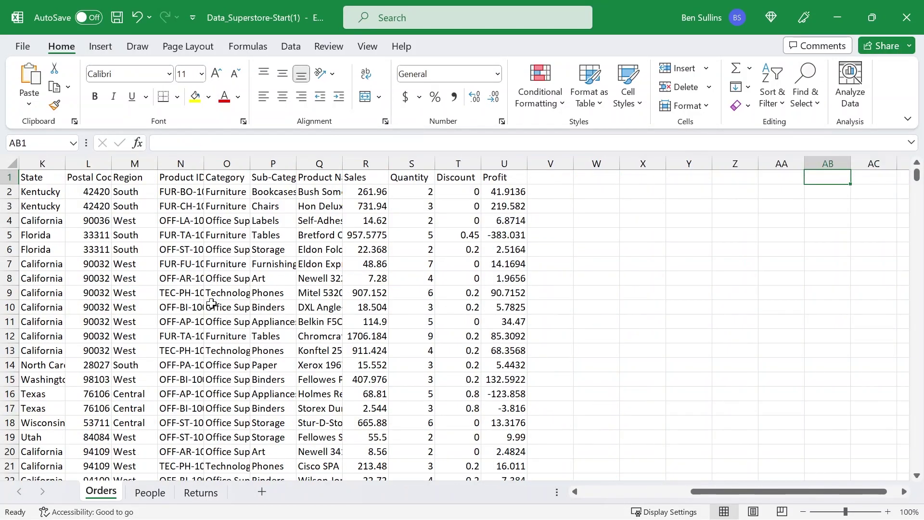
key(ctrl+Home)
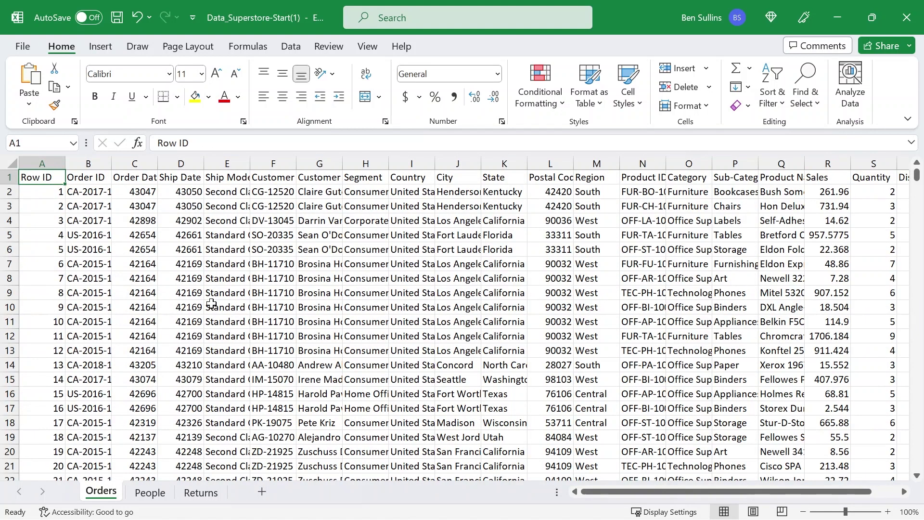
click(145, 489)
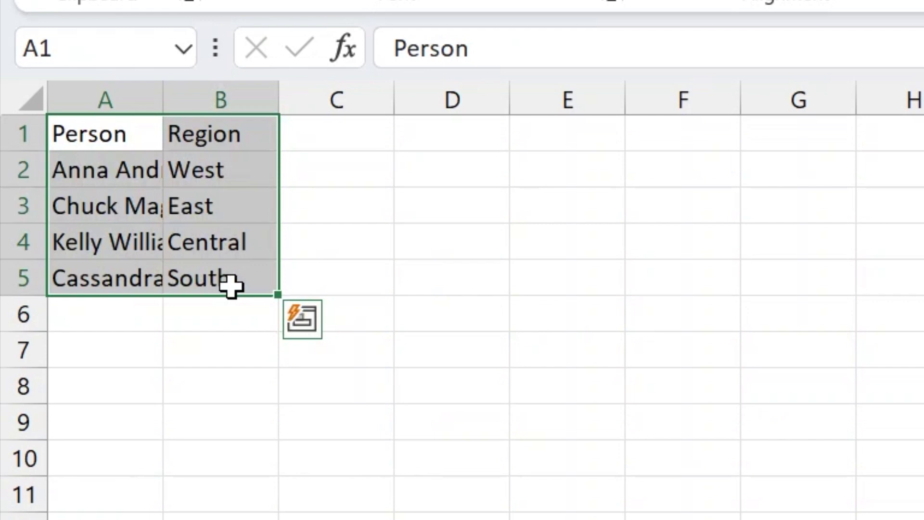
click(93, 232)
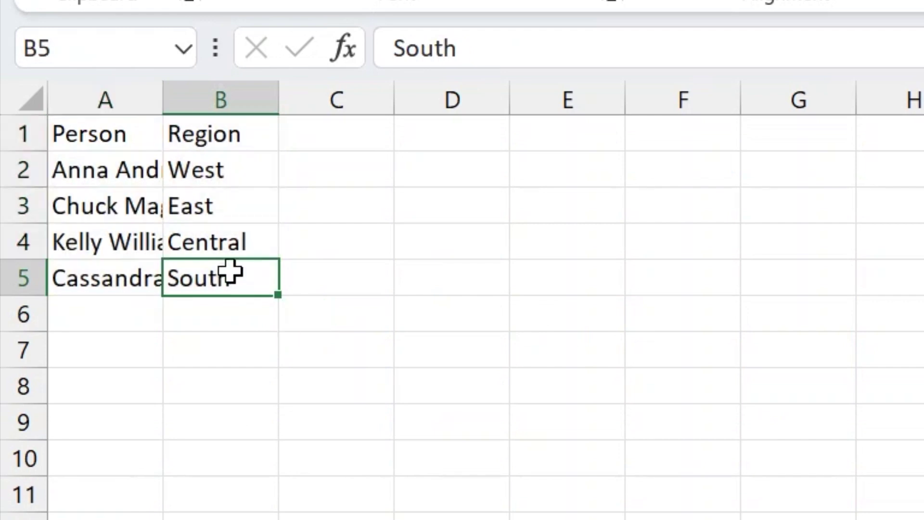
key(Up)
key(Up)
key(Left)
key(Up)
key(Up)
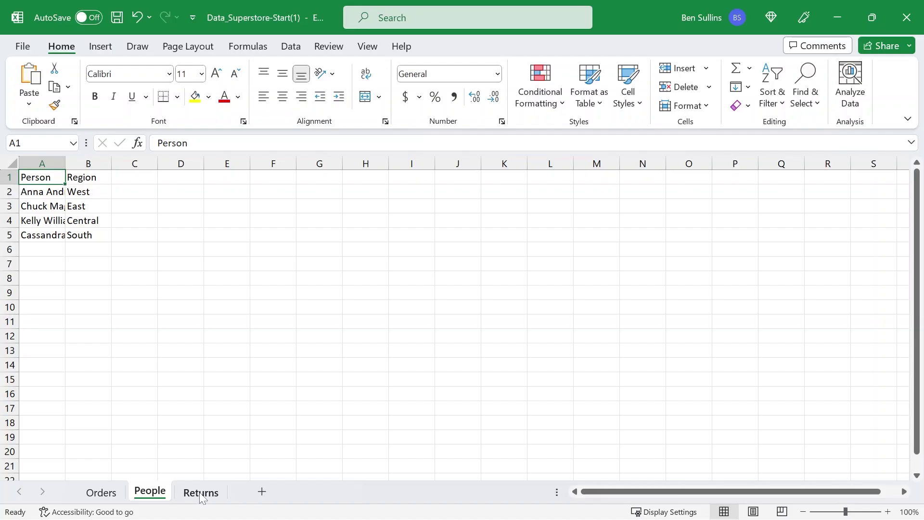
right_click(202, 492)
click(108, 251)
click(80, 220)
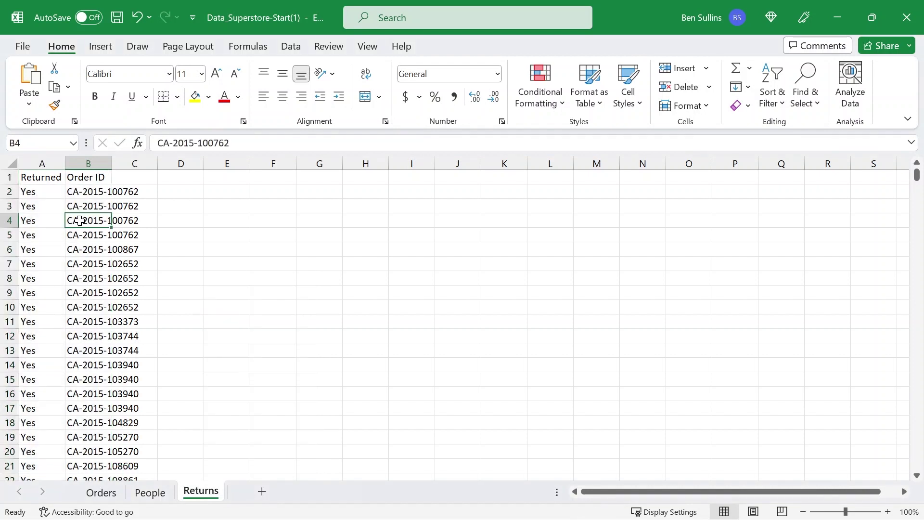
key(Up)
key(Left)
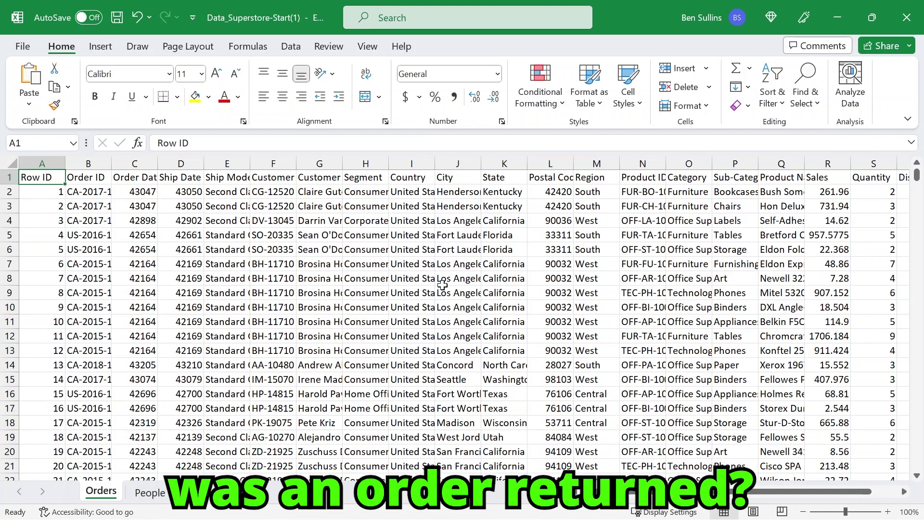
Move to empty cell V1, the first column after Profit on the Orders sheet
key(Right)
key(Right)
key(Right)
key(Right)
key(Right)
key(Right)
key(Right)
key(Right)
key(Right)
key(Right)
key(Right)
key(Right)
key(Right)
key(Right)
key(Right)
key(Right)
key(Right)
key(Right)
key(Right)
key(Right)
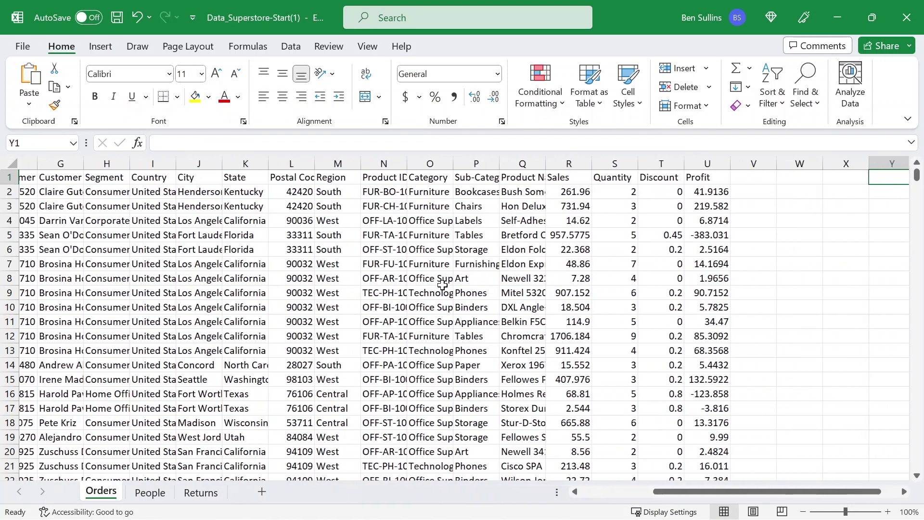
key(Right)
key(Left)
key(Left)
key(Left)
key(Left)
key(Left)
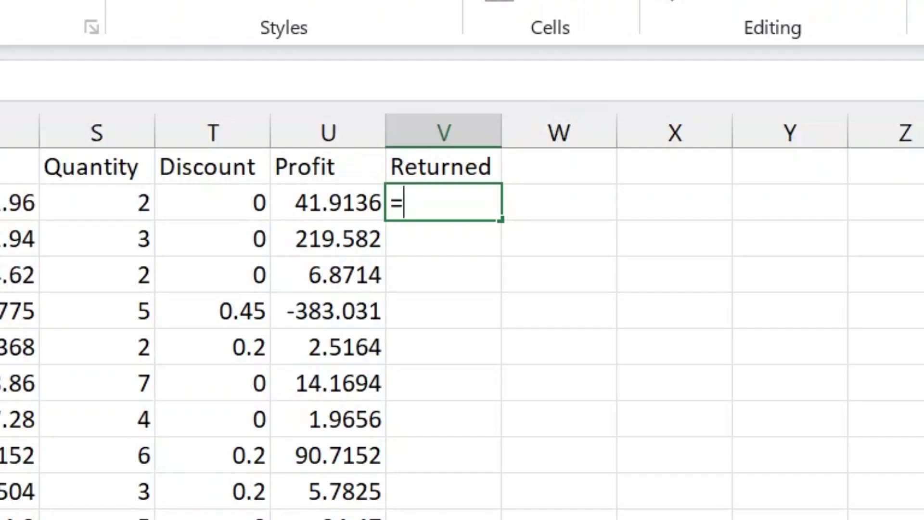
Enter =VLOOKUP(B2,Returns!$B:$B,1,0) in V2 with an absolute Returns column B range
text(vl)
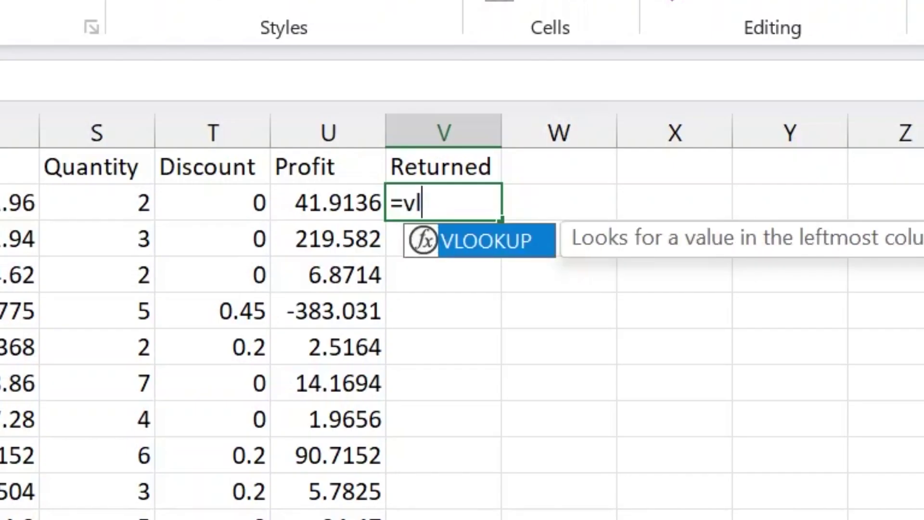
key(Tab)
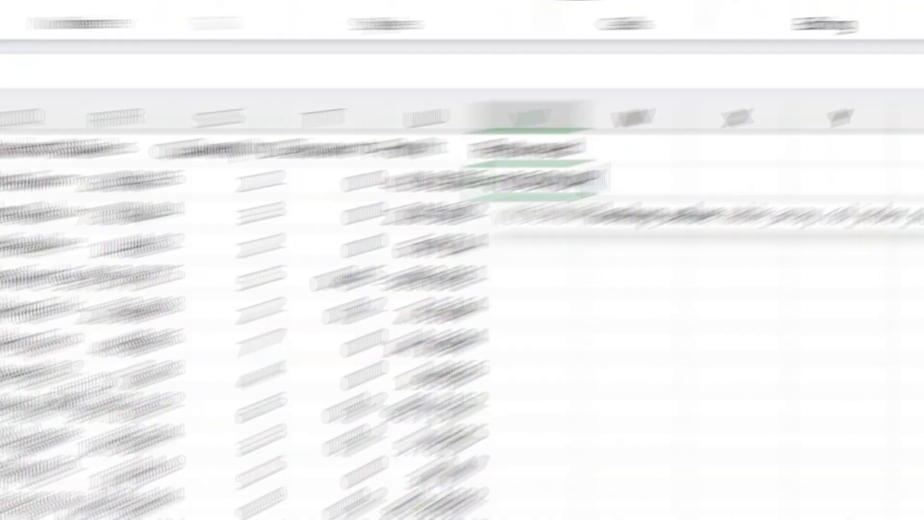
key(Left)
key(Left)
key(Left)
key(Left)
key(Left)
key(Left)
key(Left)
key(Left)
key(Left)
key(Left)
key(Left)
key(Left)
key(Left)
key(Left)
key(Left)
key(Left)
key(Left)
key(Left)
key(Left)
key(Left)
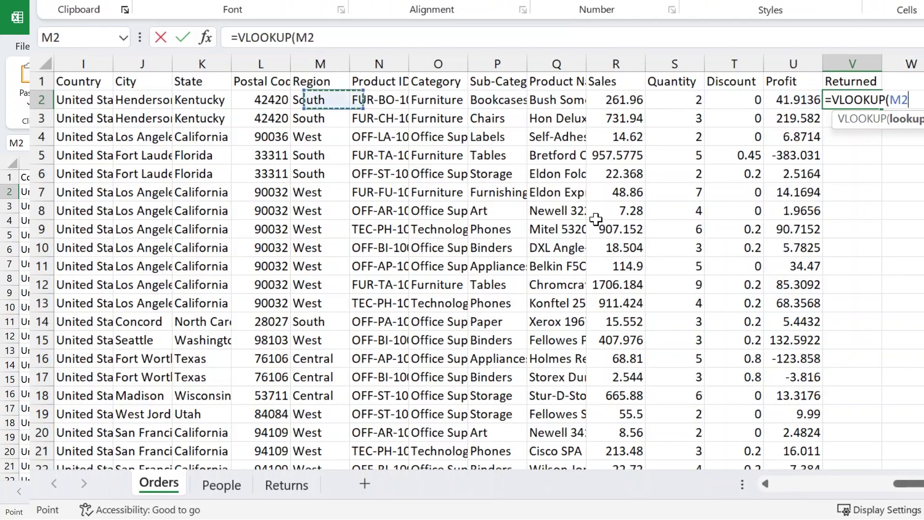
key(Right)
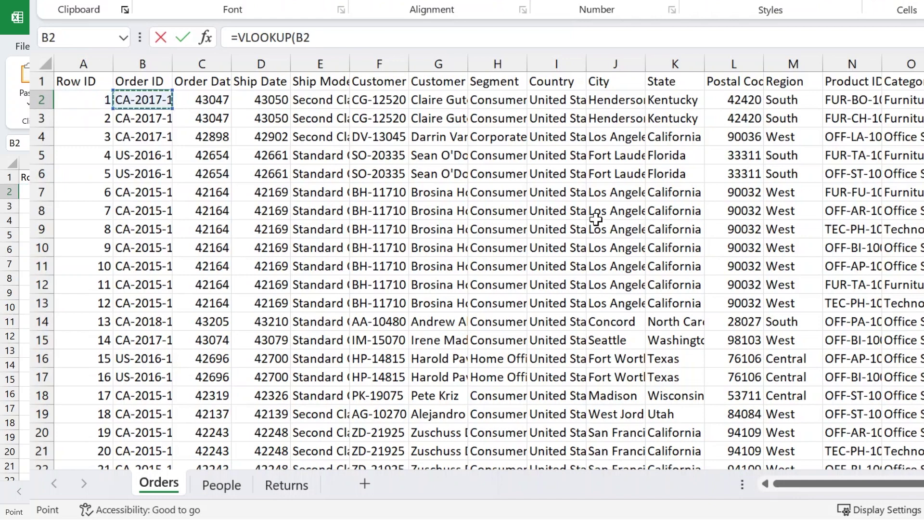
text(,)
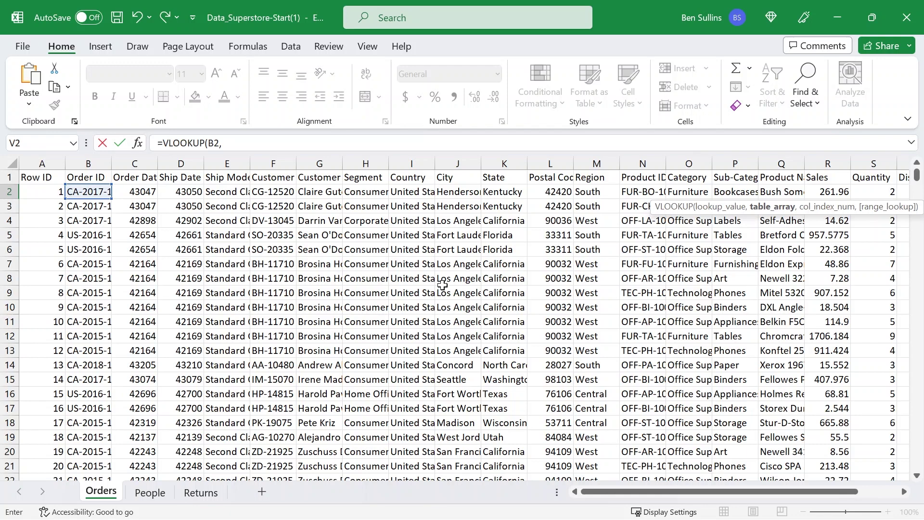
click(203, 492)
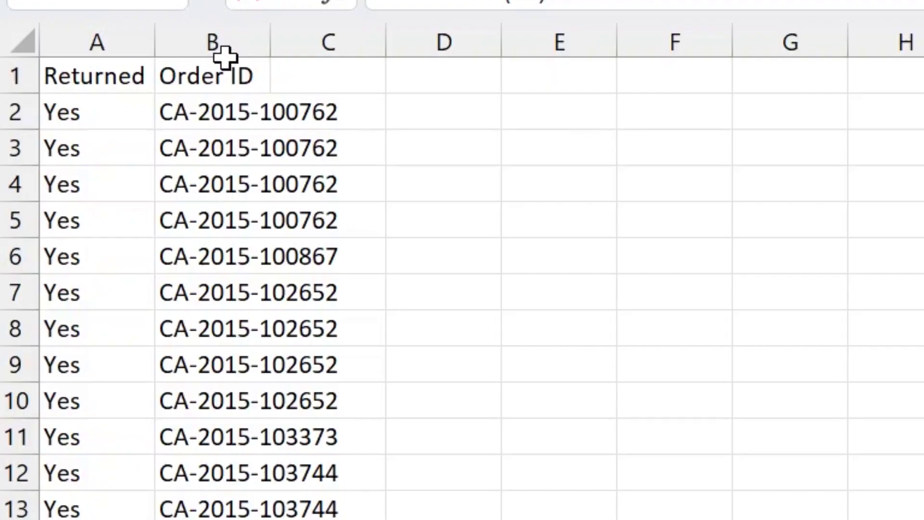
click(92, 165)
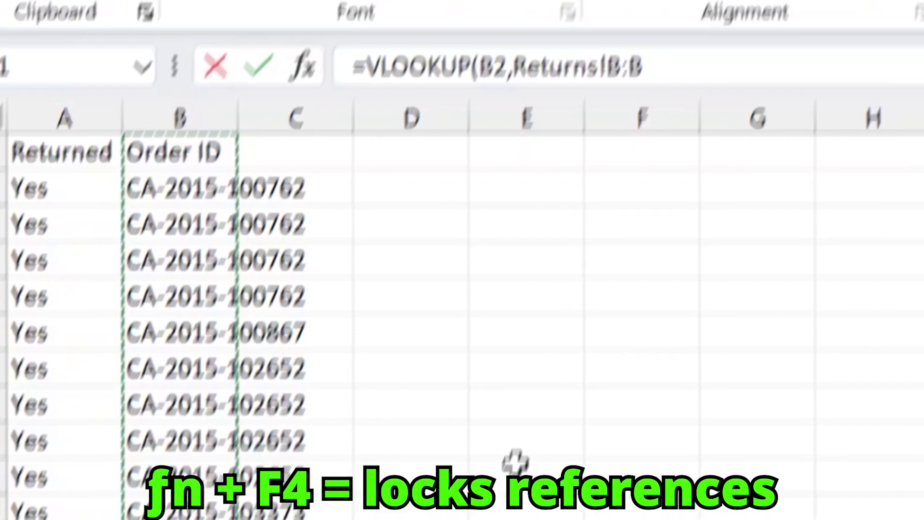
key(F4)
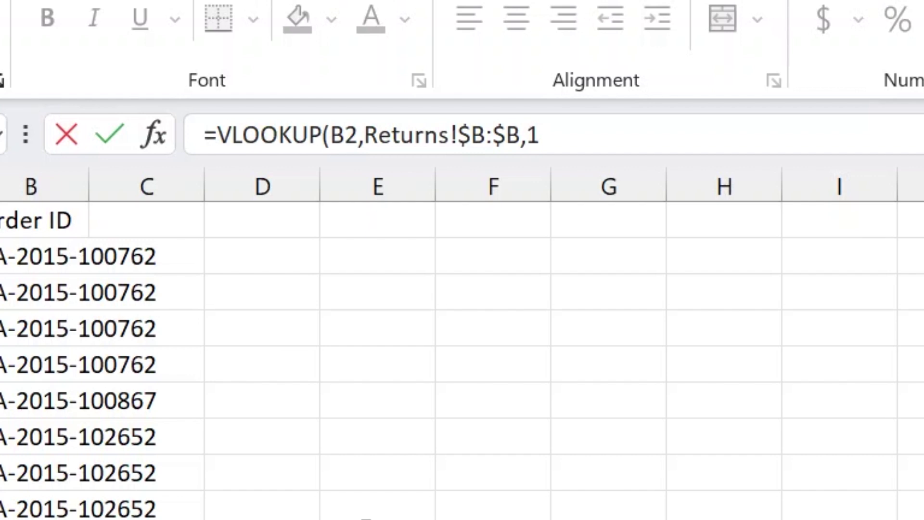
text(,)
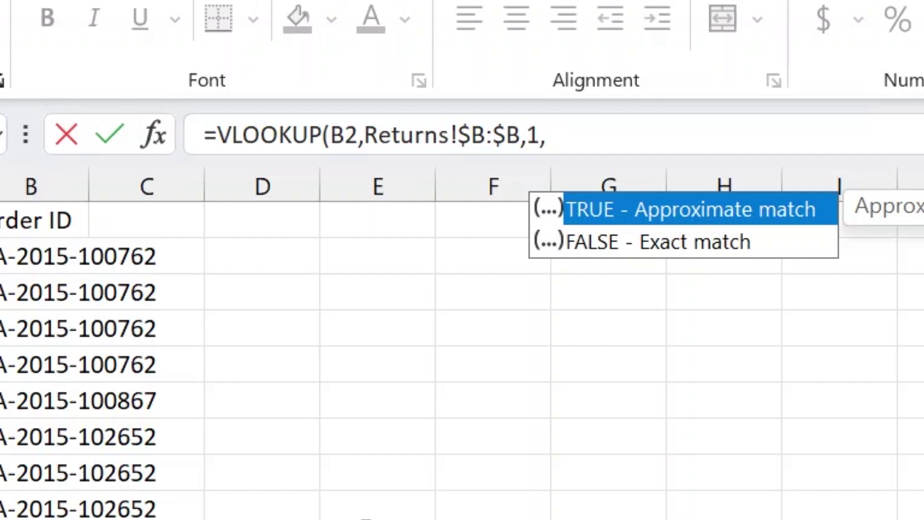
text())
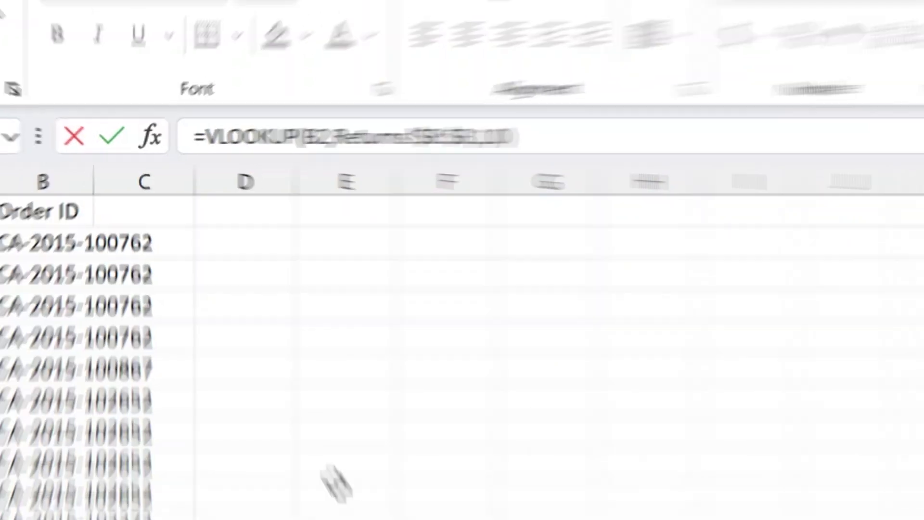
Commit the VLOOKUP in V2 and fill it down the Returned column
key(Return)
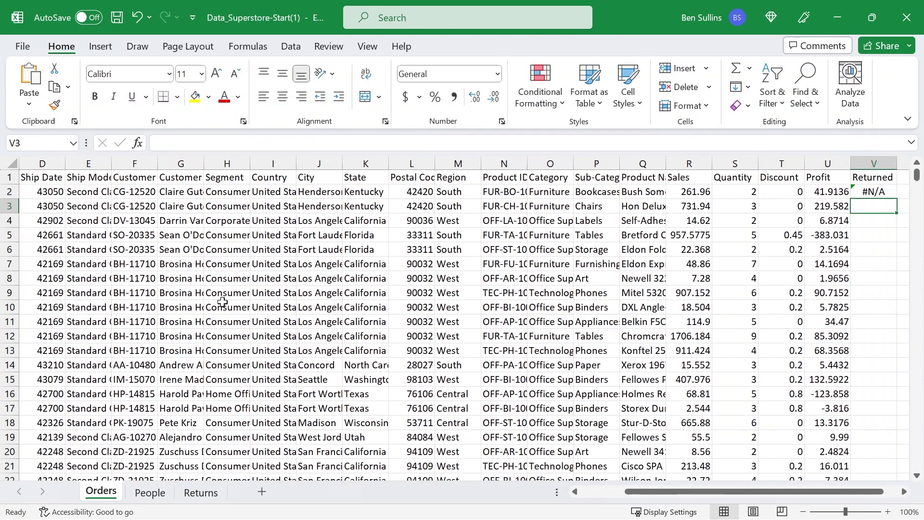
scroll(222, 302, right, 3)
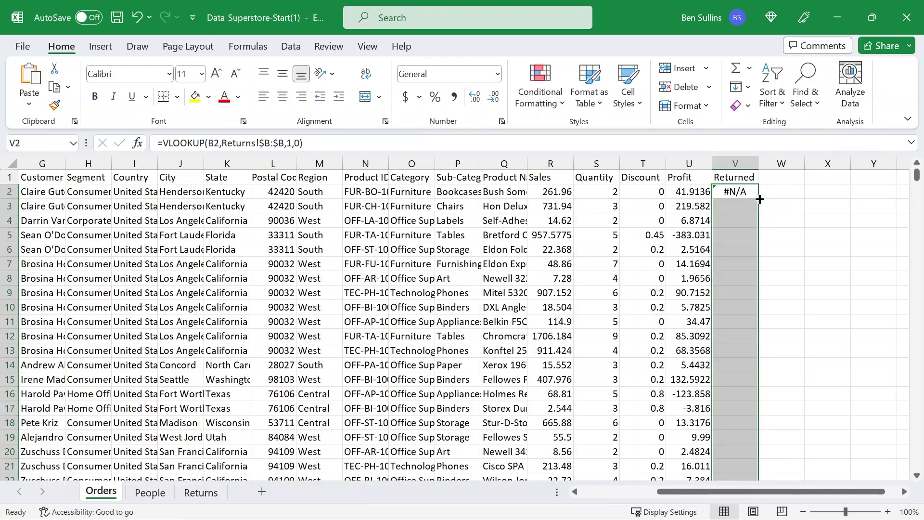
double_click(759, 199)
click(761, 415)
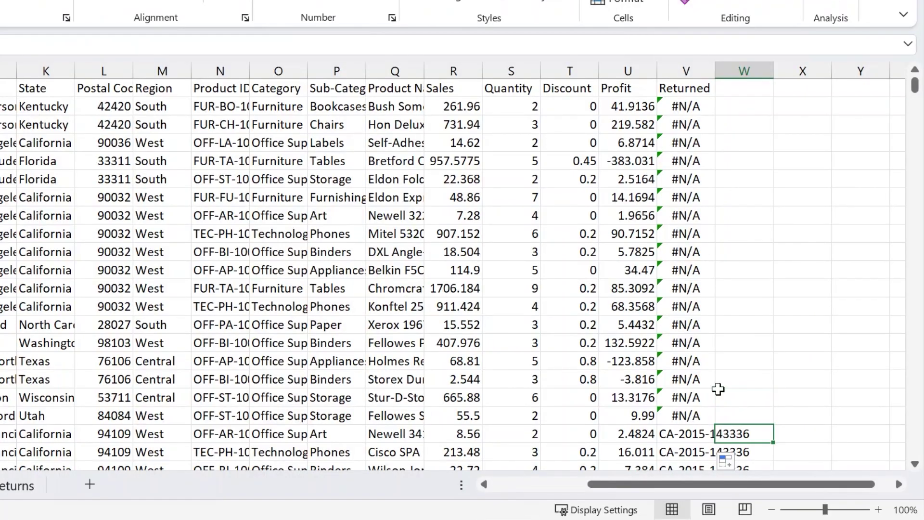
Check column V's results for #N/A values and the returned orders' matching IDs
scroll(718, 389, down, 2)
key(Down)
key(Down)
key(Down)
key(Down)
key(Left)
key(Left)
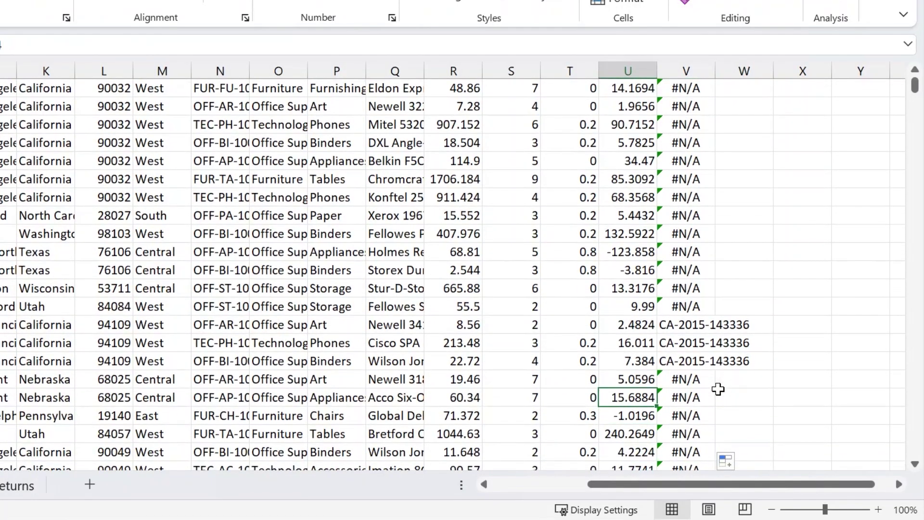
key(Right)
key(Right)
key(Up)
key(Up)
key(Left)
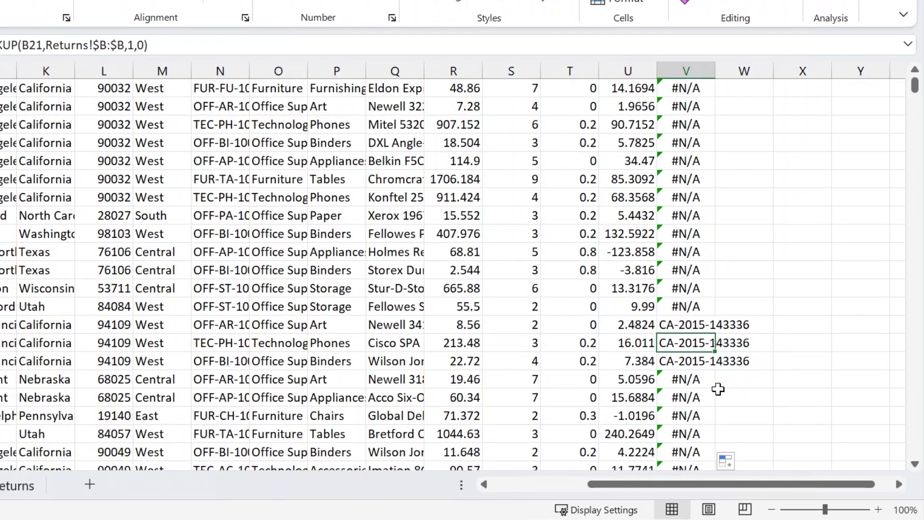
key(Down)
key(Down)
key(Down)
key(Down)
key(Down)
key(Down)
key(Down)
key(Down)
key(Down)
key(Down)
key(Down)
key(Down)
key(Down)
key(Down)
key(Down)
key(Down)
key(Down)
key(Down)
key(Down)
key(Down)
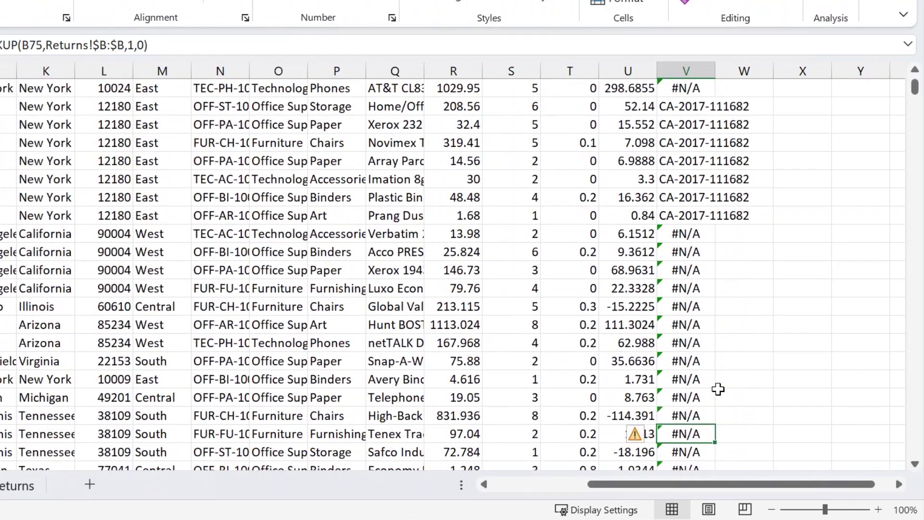
key(Up)
key(Up)
key(Up)
key(Up)
key(Up)
key(Up)
key(Up)
key(Up)
key(Up)
key(Up)
key(Up)
key(Up)
key(Up)
key(Up)
key(Up)
key(Up)
key(Up)
key(Up)
key(Up)
key(Up)
key(Up)
key(Up)
key(Up)
key(Up)
key(Up)
key(Up)
key(Up)
key(Up)
key(Up)
key(Up)
key(Up)
key(Up)
key(Up)
key(Up)
key(Up)
key(Up)
key(Up)
key(Up)
key(Up)
key(Up)
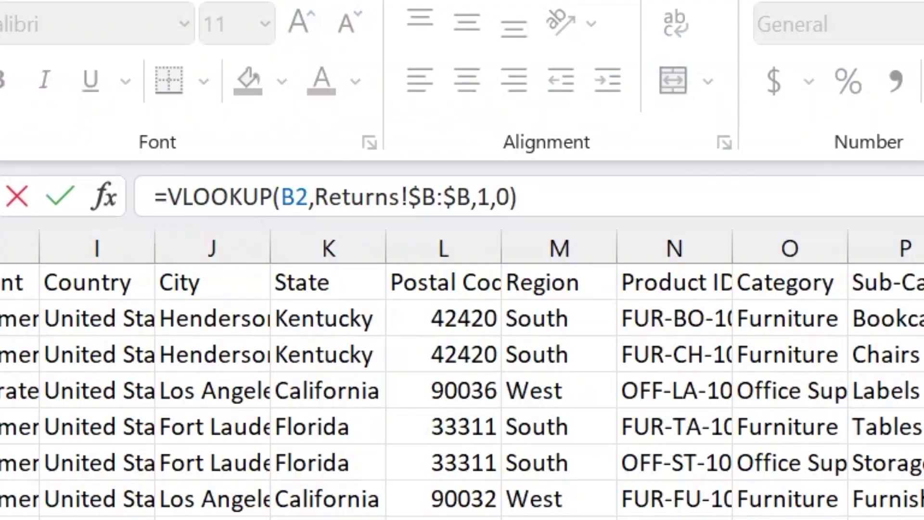
Wrap V2's lookup as =ISERROR(VLOOKUP(B2,Returns!$B:$B,1,0)) and fill it down column V
text(is)
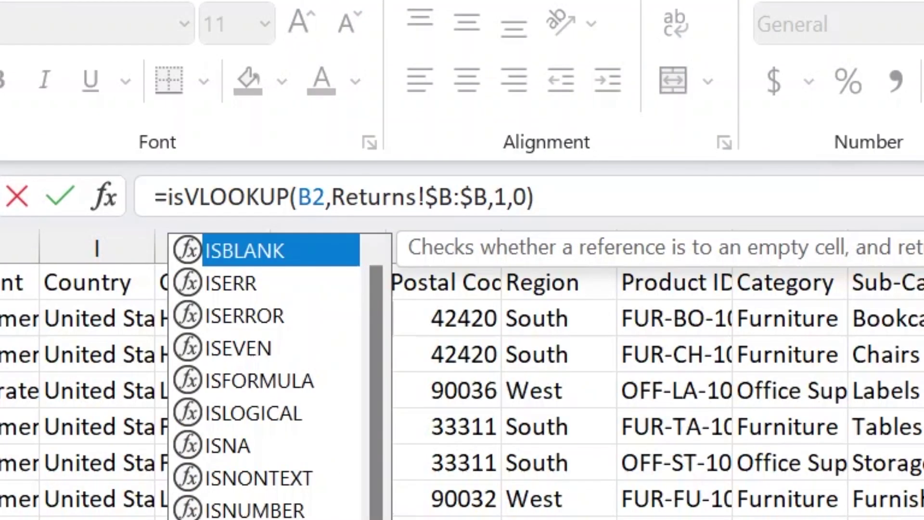
text(error()
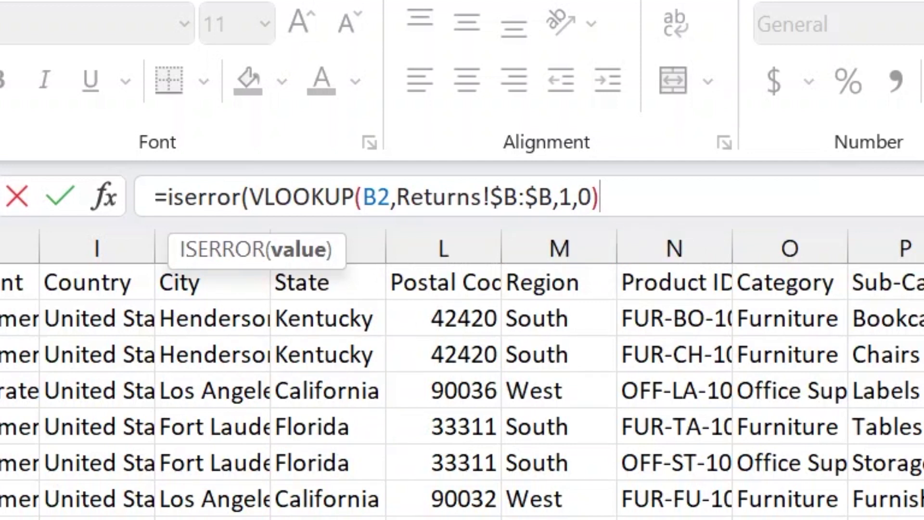
text())
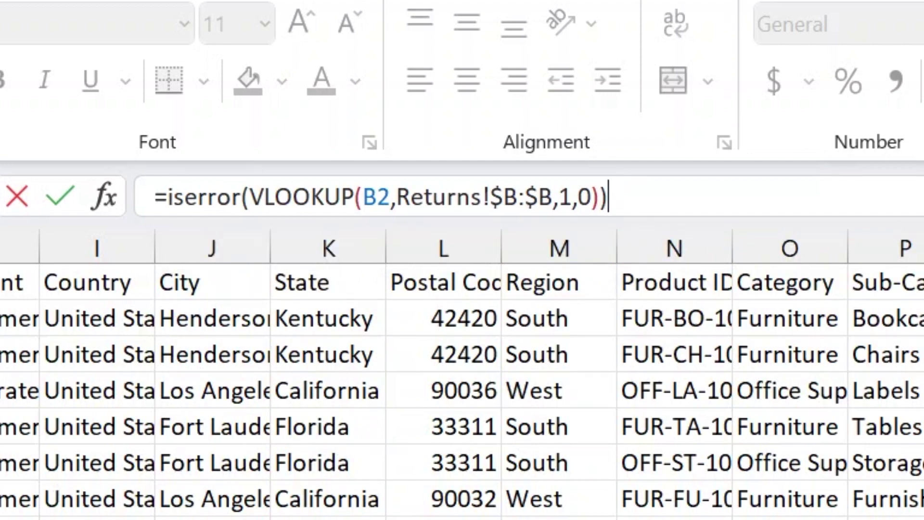
key(Return)
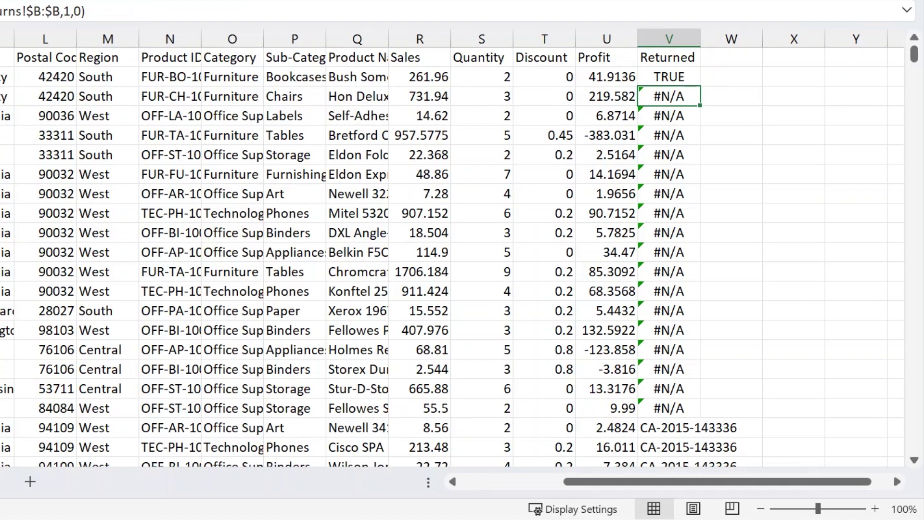
key(Up)
key(shift+Down)
key(Up)
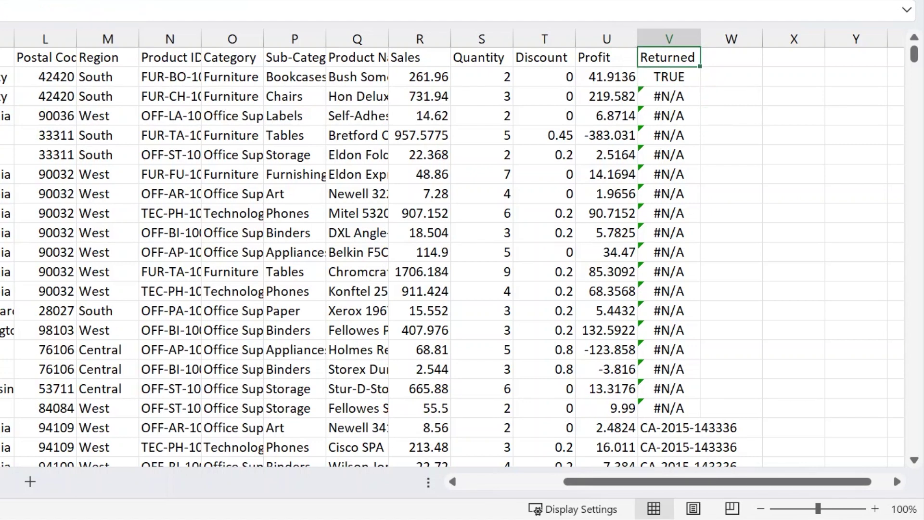
click(690, 76)
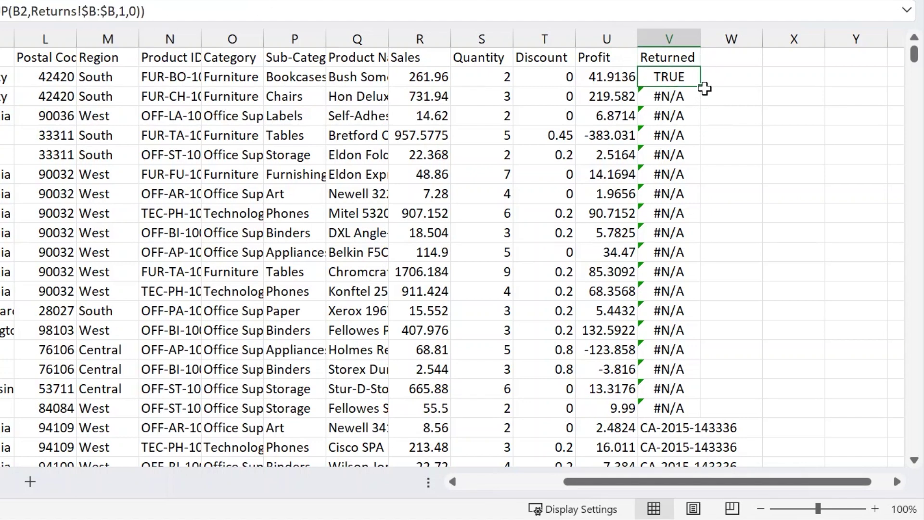
double_click(701, 89)
Check the TRUE/FALSE results, marking the three FALSE returned orders, then return to V2
click(652, 326)
key(Down)
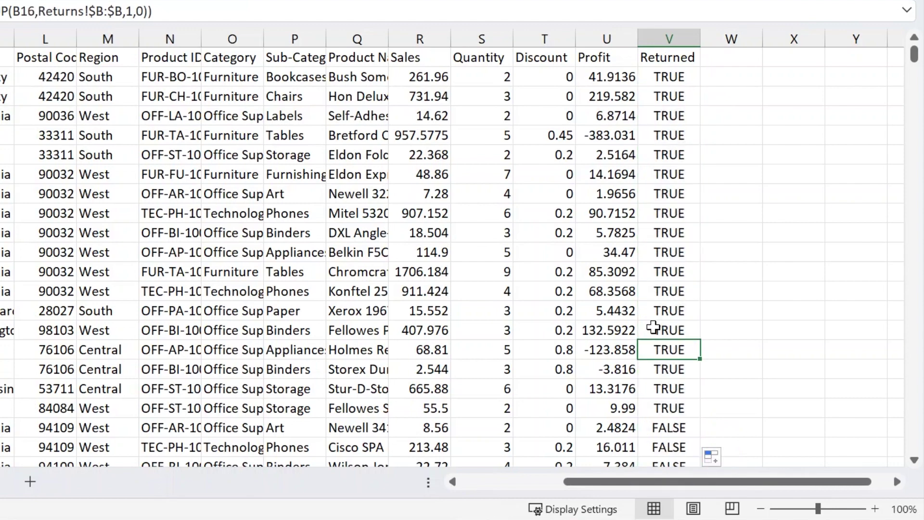
key(Down)
key(Down)
key(Down)
key(Down)
key(Down)
key(Down)
key(Down)
key(Down)
key(Down)
key(Down)
key(Down)
key(Down)
key(Down)
key(Down)
key(Down)
key(Down)
key(Up)
key(Up)
key(Up)
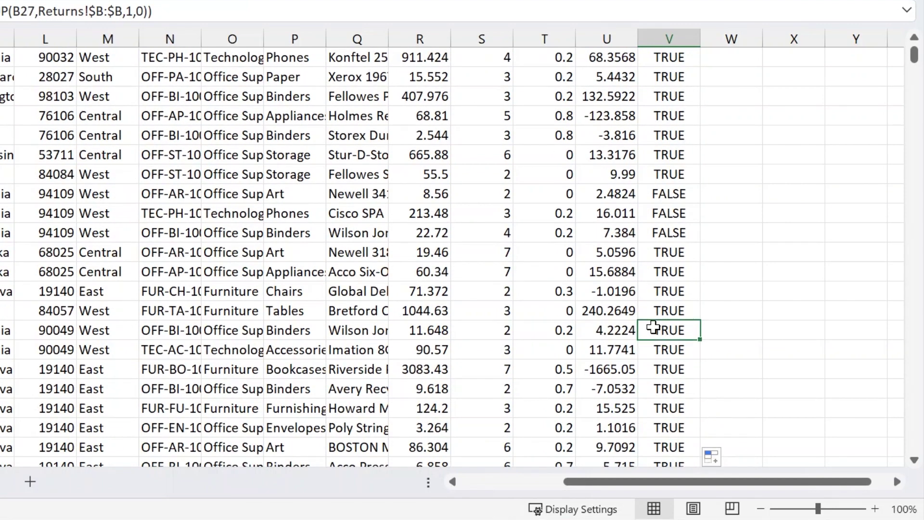
key(shift+Up)
key(shift+Up)
key(shift+Up)
key(shift+Down)
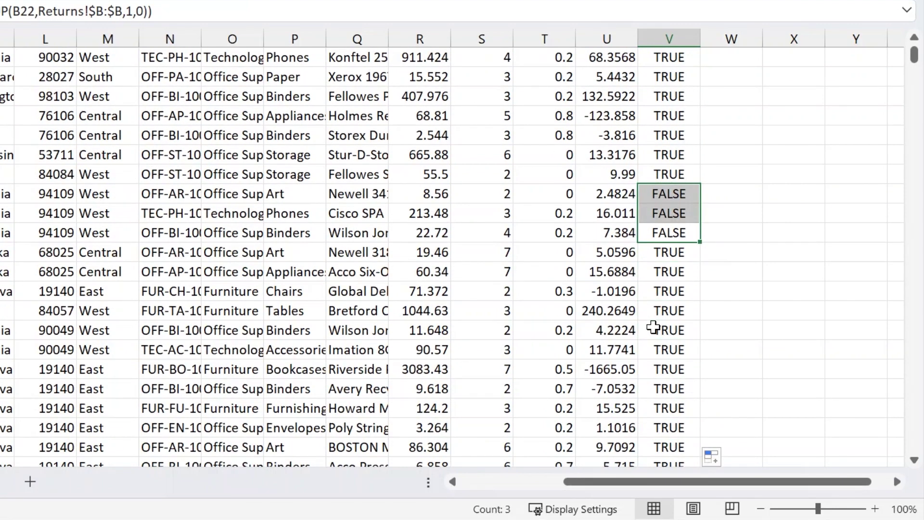
key(Up)
key(Up)
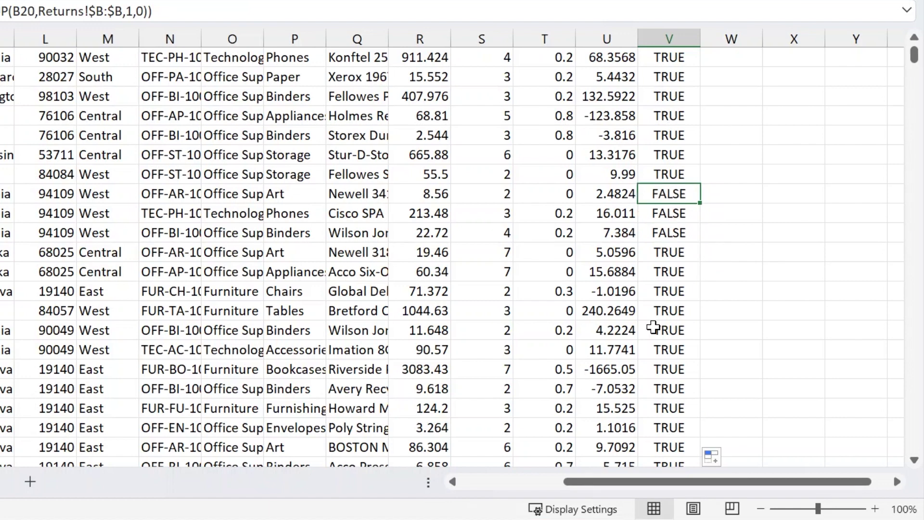
key(ctrl+Up)
key(Down)
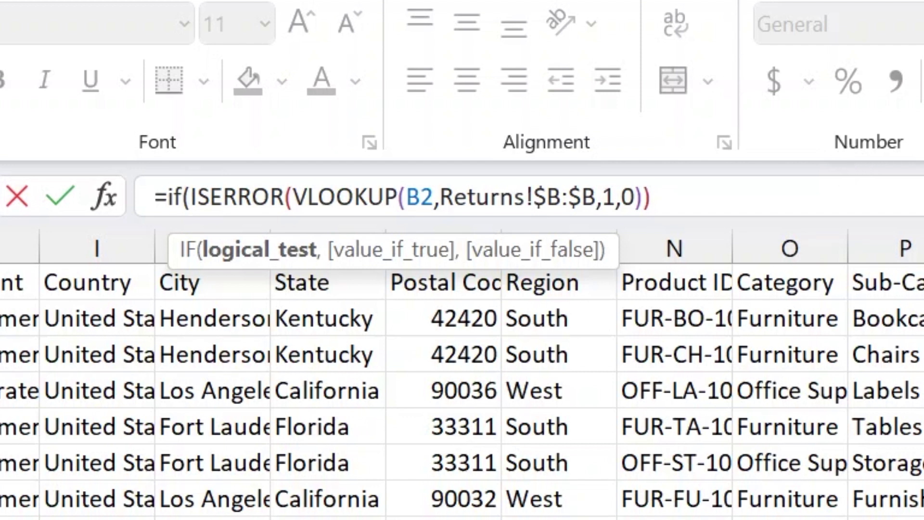
Complete V2 as =IF(ISERROR(VLOOKUP(B2,Returns!$B:$B,1,0)),0,1), which now shows 0
text(,)
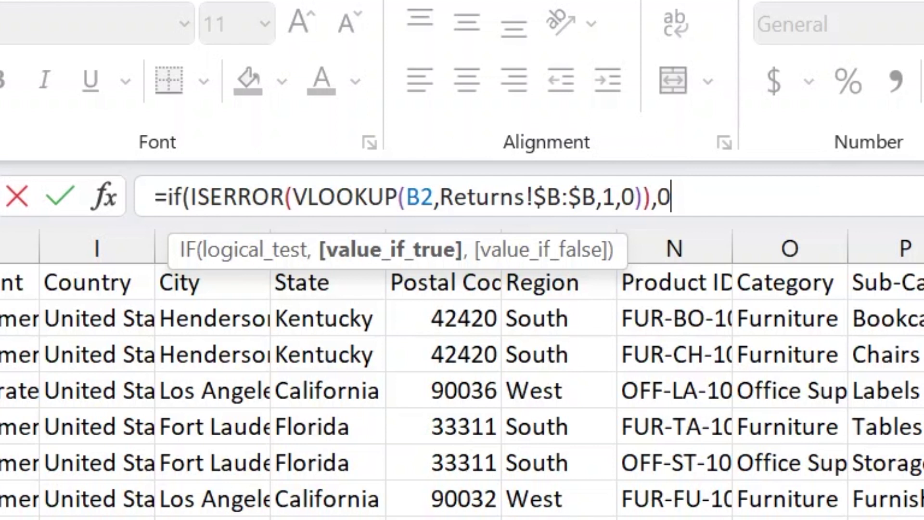
text(0,)
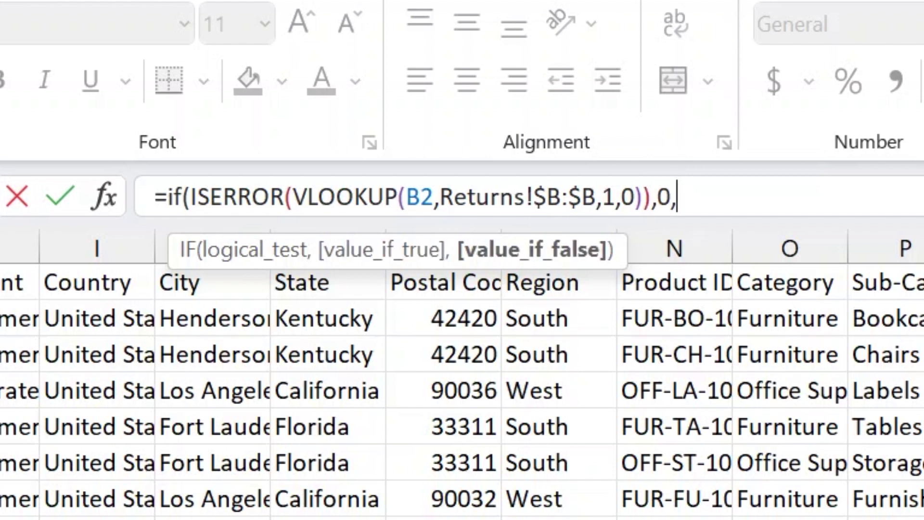
text(1))
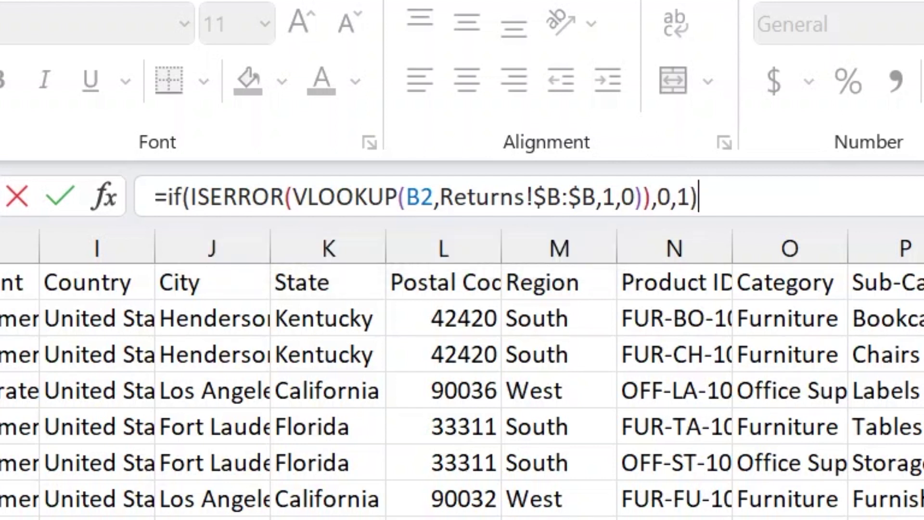
key(Return)
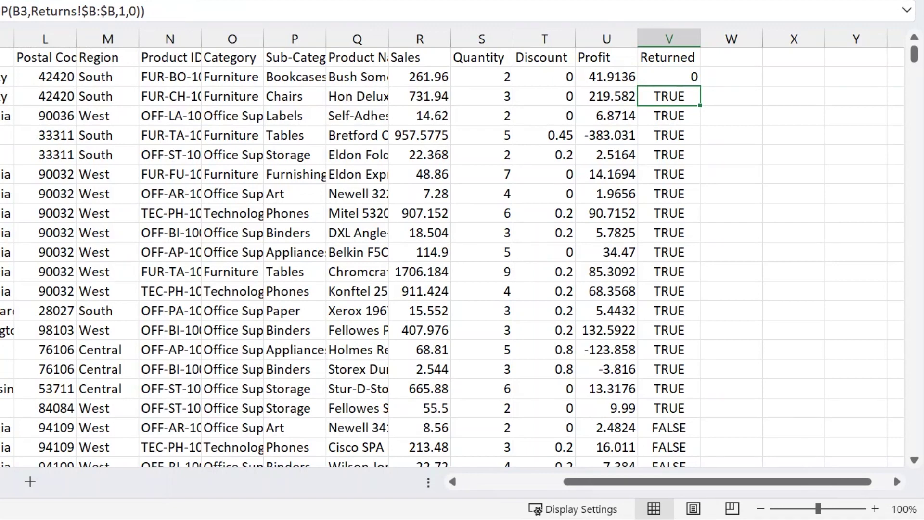
key(Up)
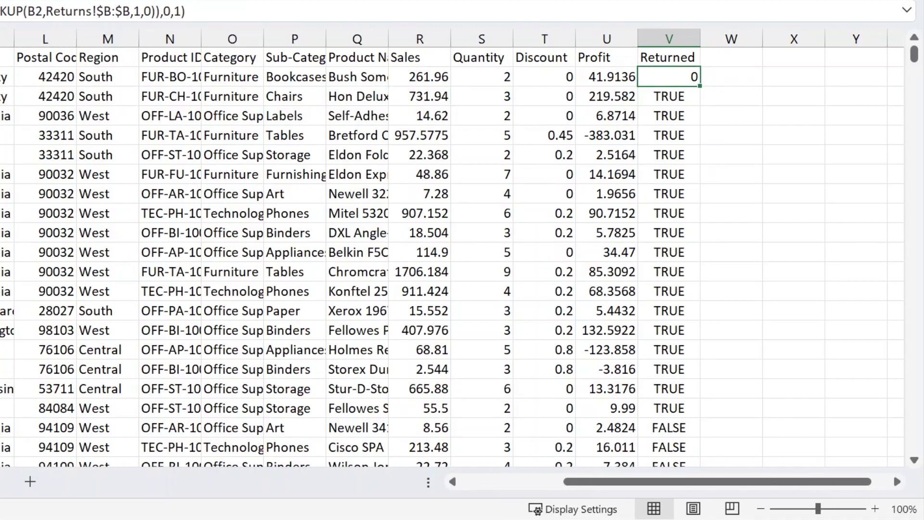
double_click(703, 85)
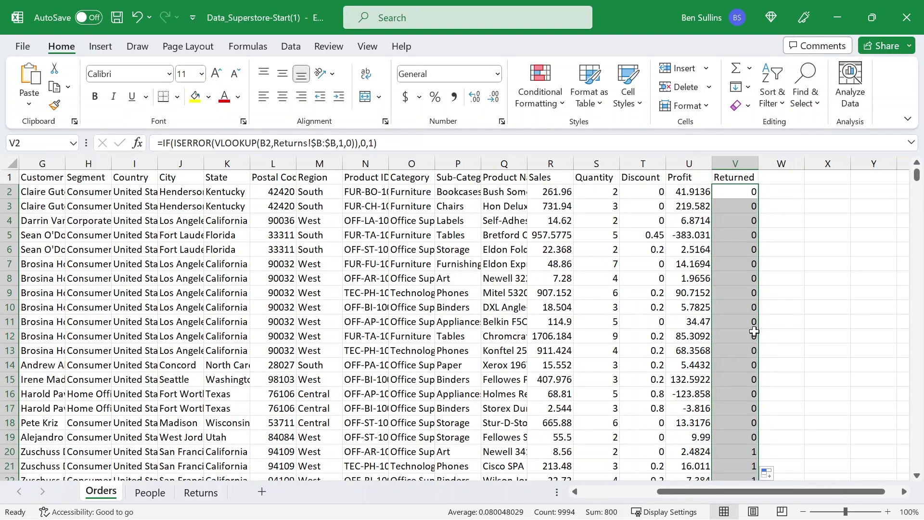
click(748, 225)
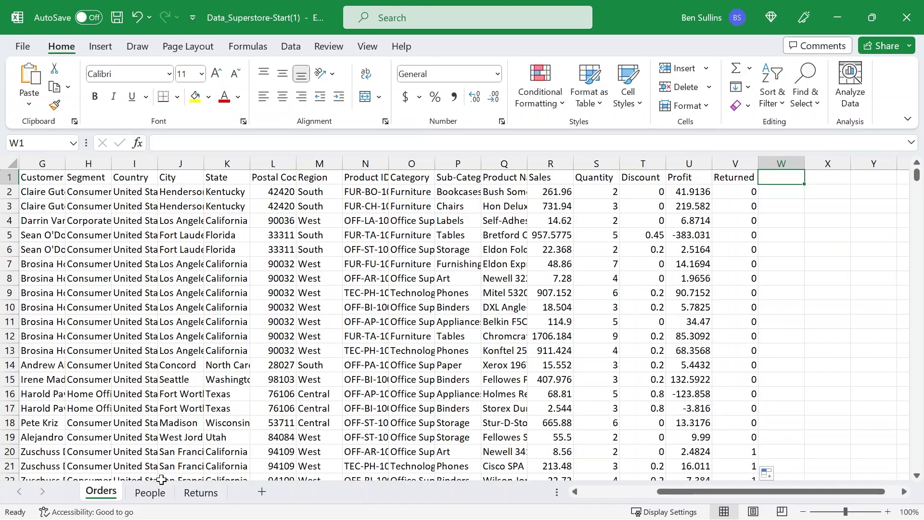
Zoom in on the People sheet and widen column A so full Person names fit
click(149, 492)
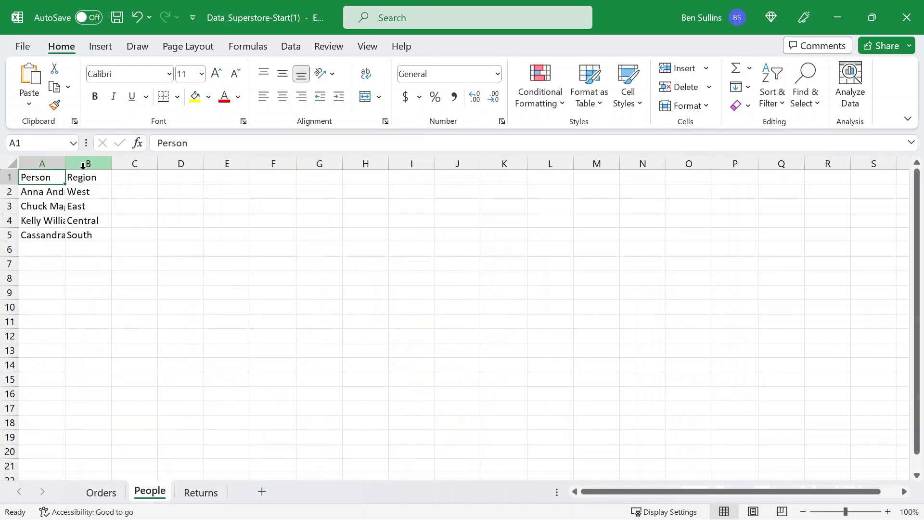
click(888, 512)
click(888, 511)
click(888, 512)
click(888, 512)
click(888, 512)
click(888, 512)
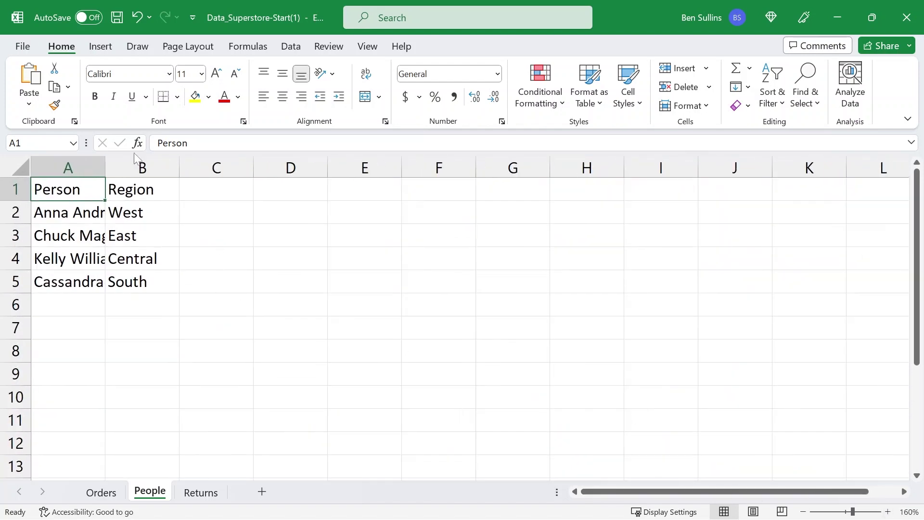
drag(107, 161, 165, 167)
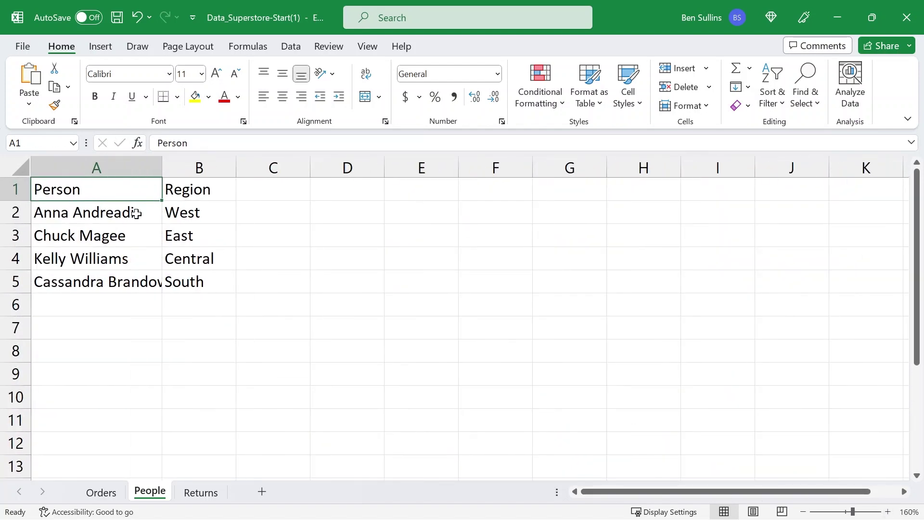
click(158, 161)
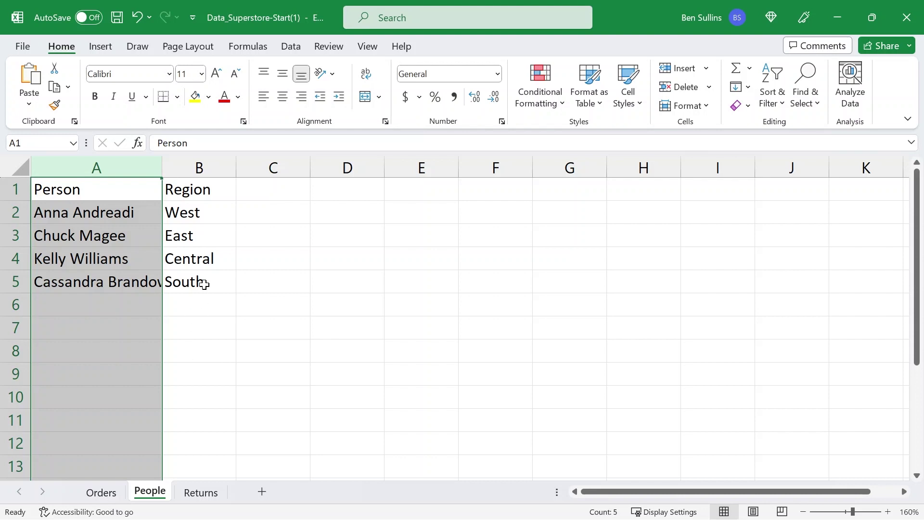
click(204, 284)
click(208, 162)
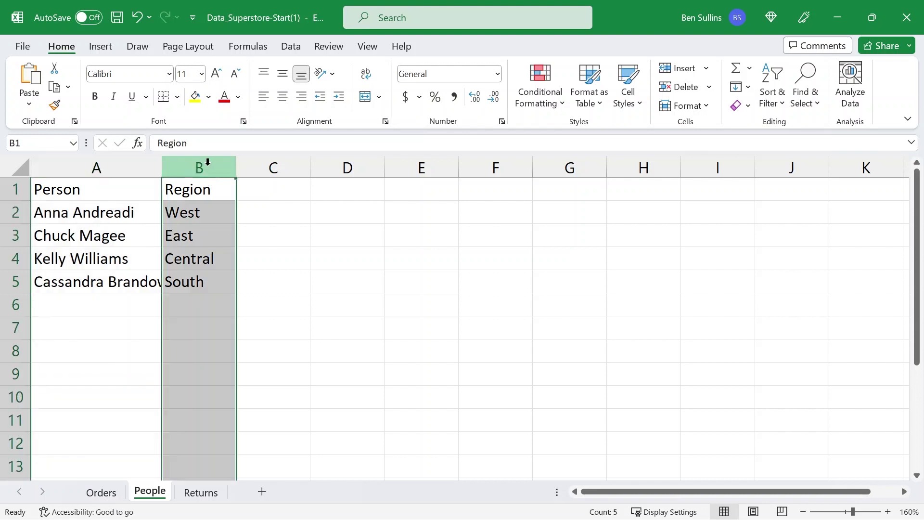
click(132, 167)
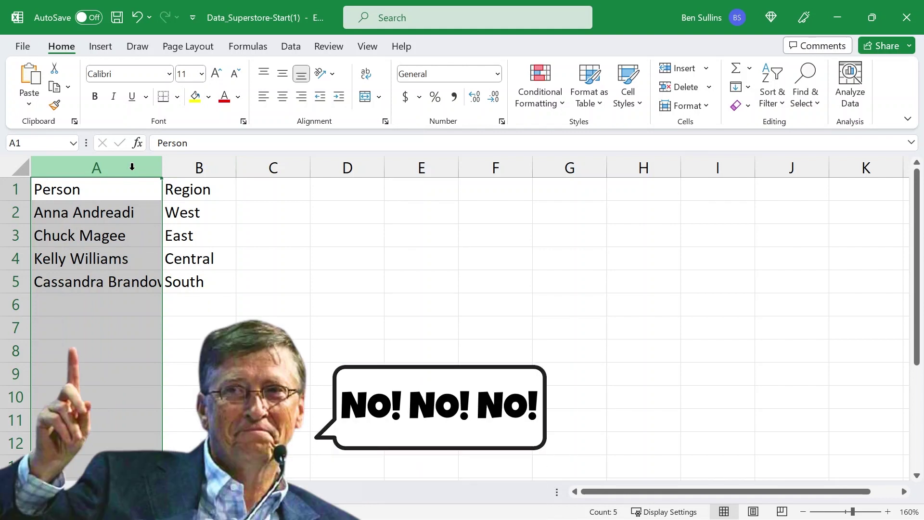
click(139, 212)
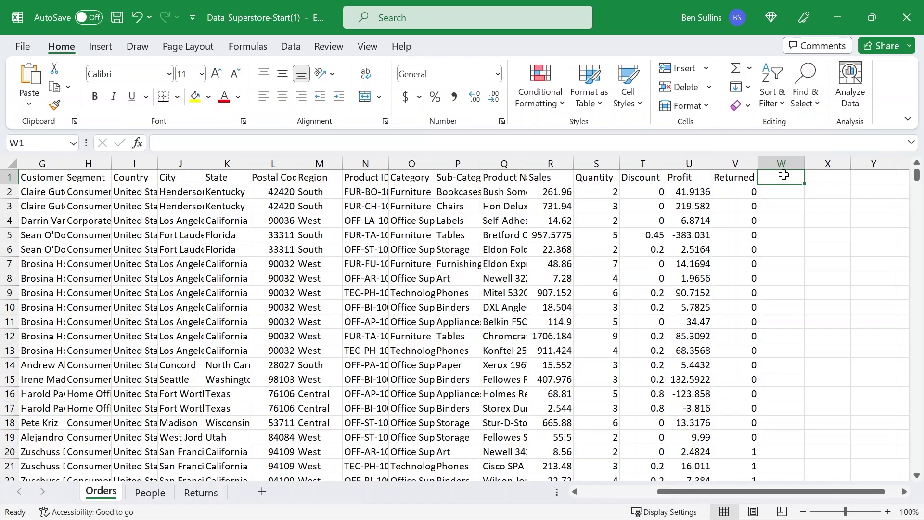
Add the Person header in W1 and start W2's XLOOKUP with lookup value M2
text(Person)
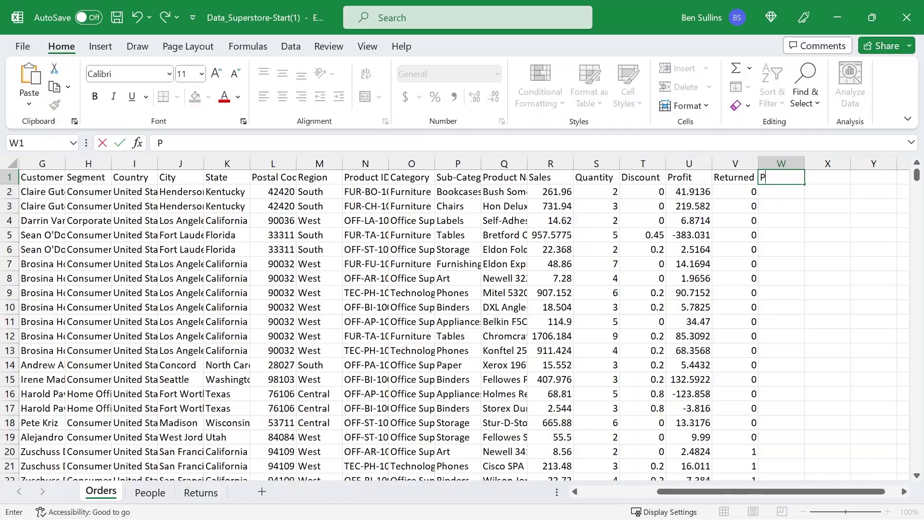
key(Return)
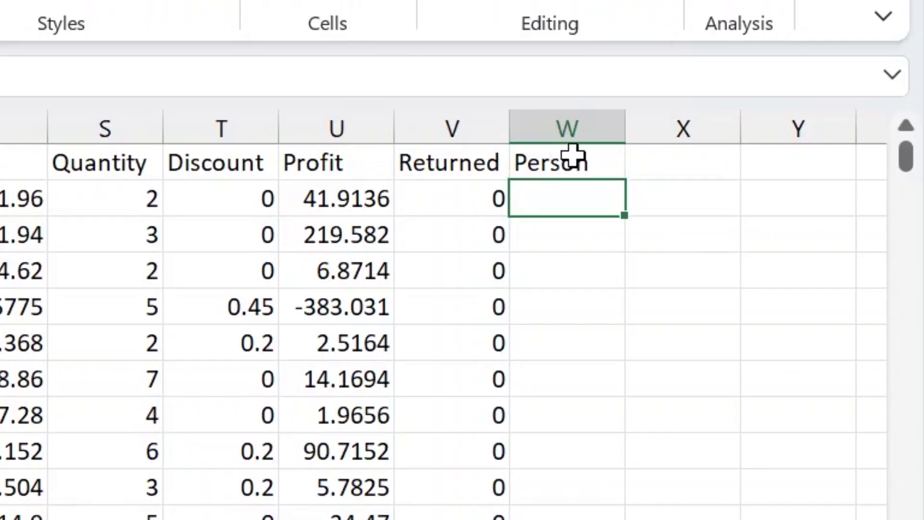
text(=xl)
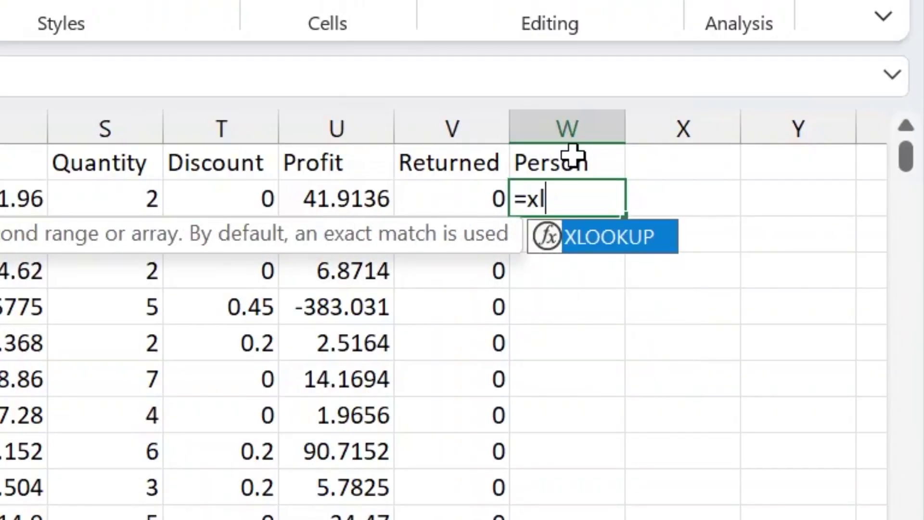
key(Tab)
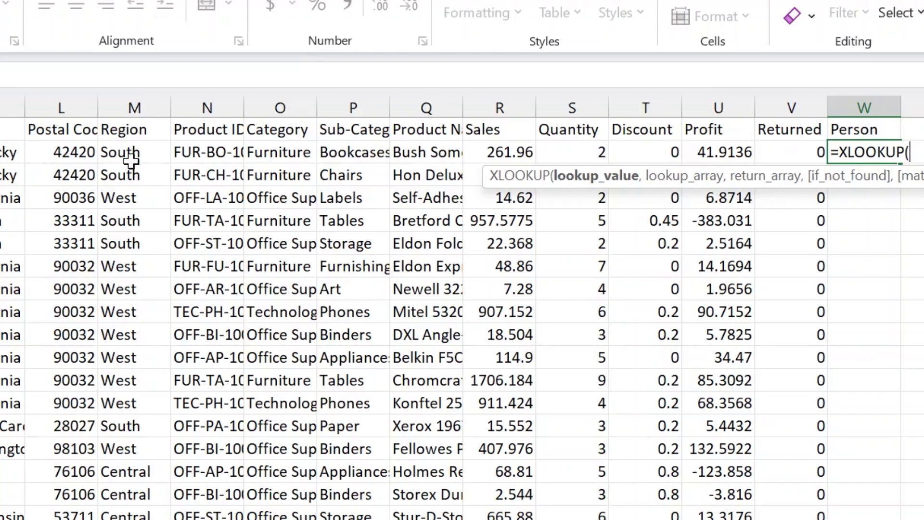
click(130, 159)
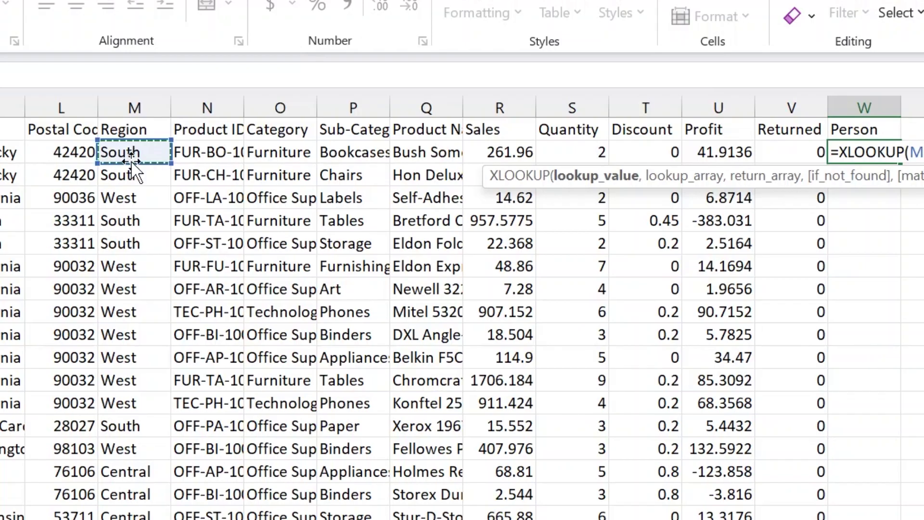
text(,)
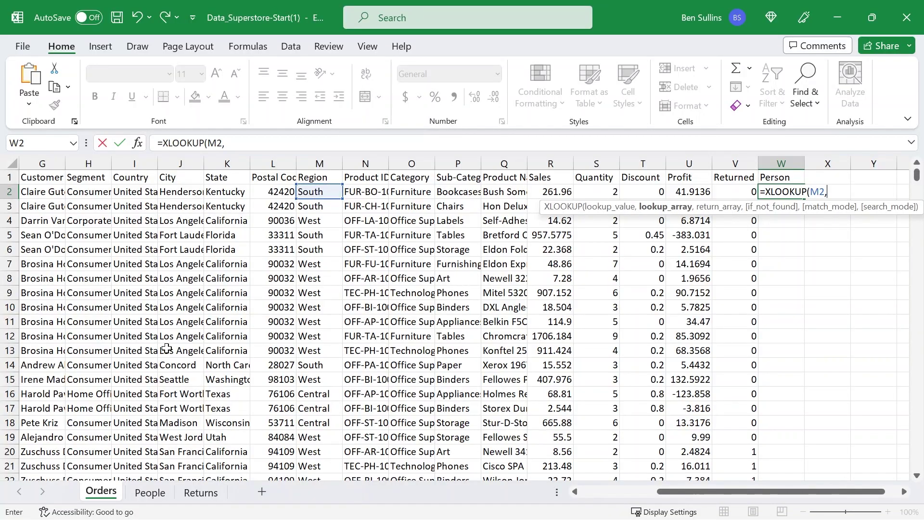
Finish W2 as =XLOOKUP(M2,People!$B$1:$B$5,People!$A$1:$A$5) with absolute People ranges
click(147, 494)
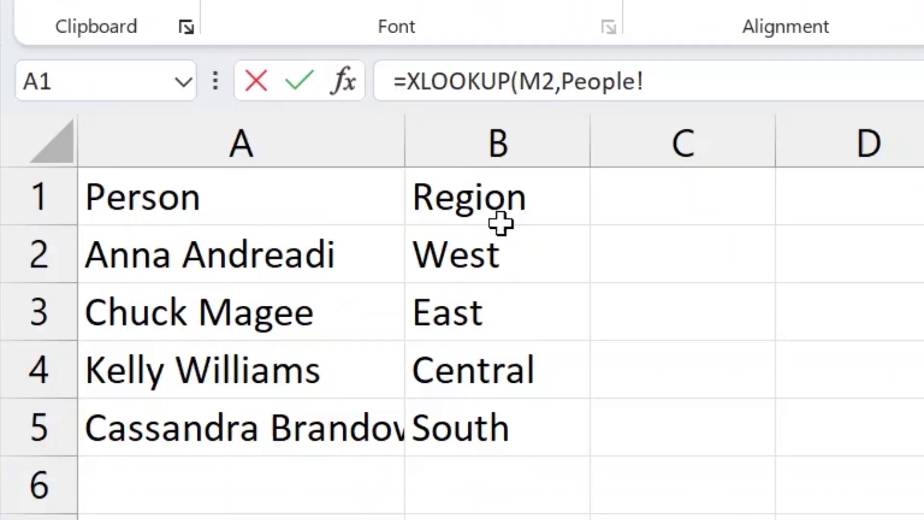
click(201, 195)
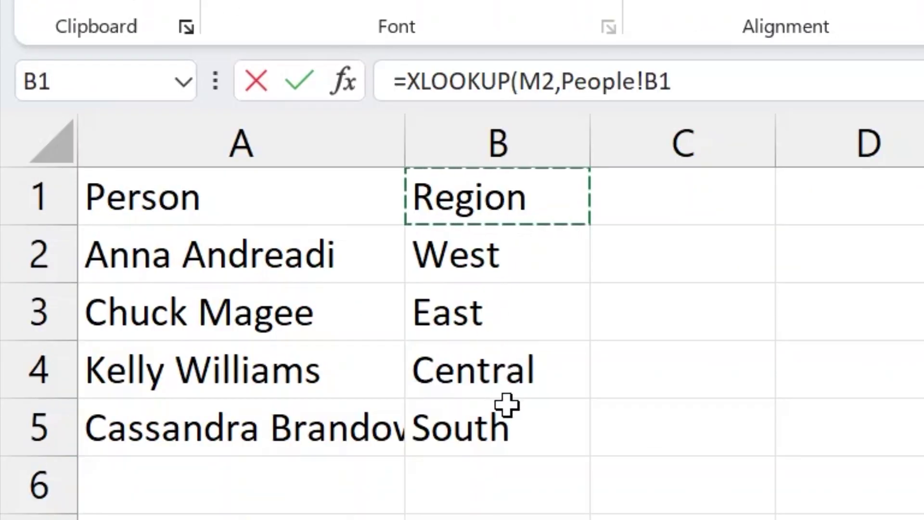
drag(506, 405, 506, 406)
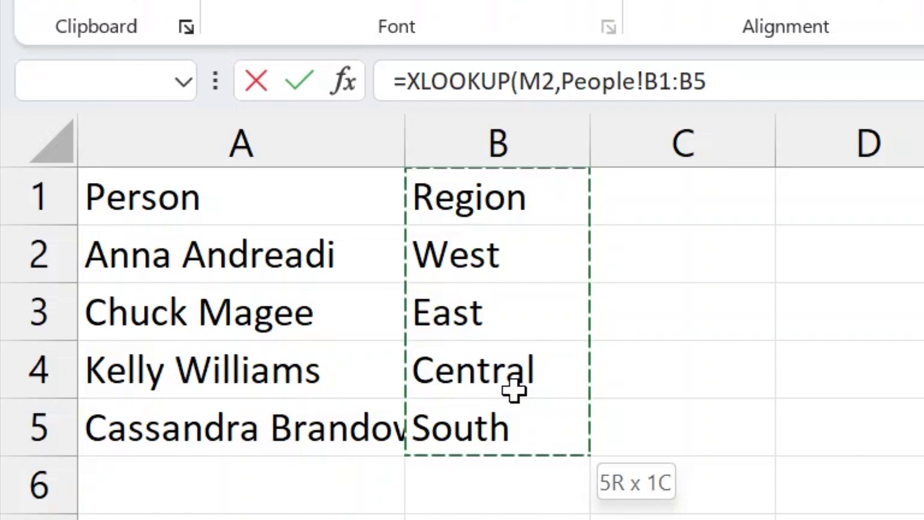
key(F4)
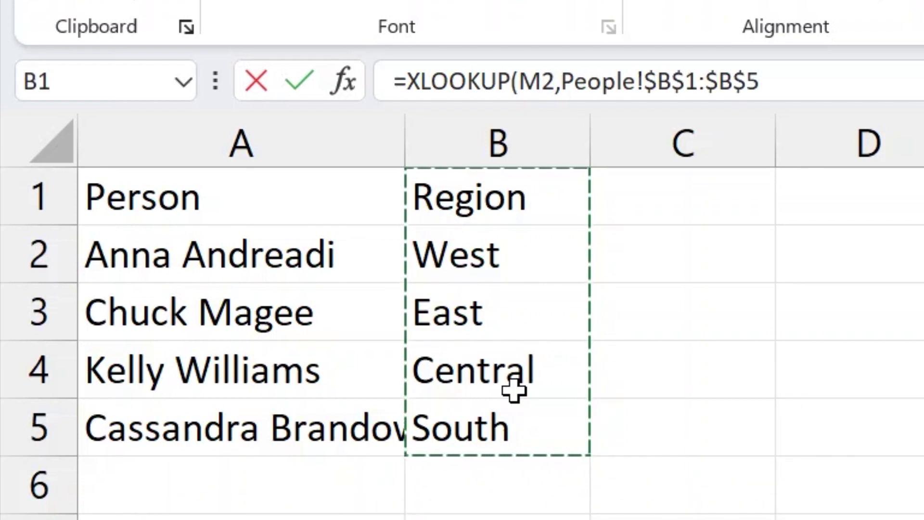
text(,)
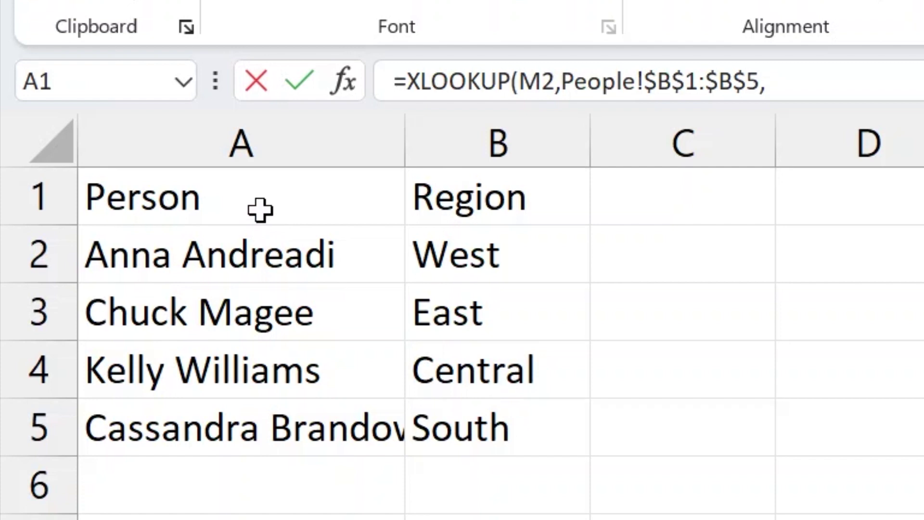
drag(259, 210, 323, 438)
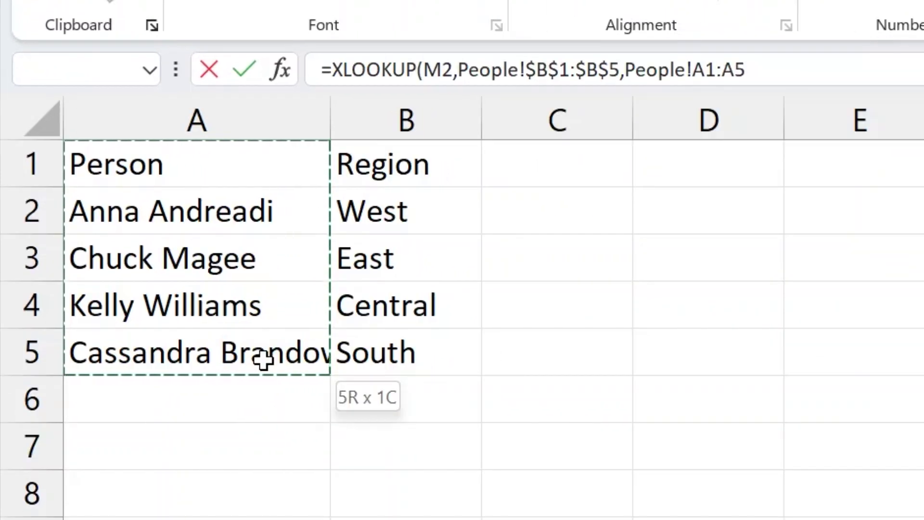
key(F4)
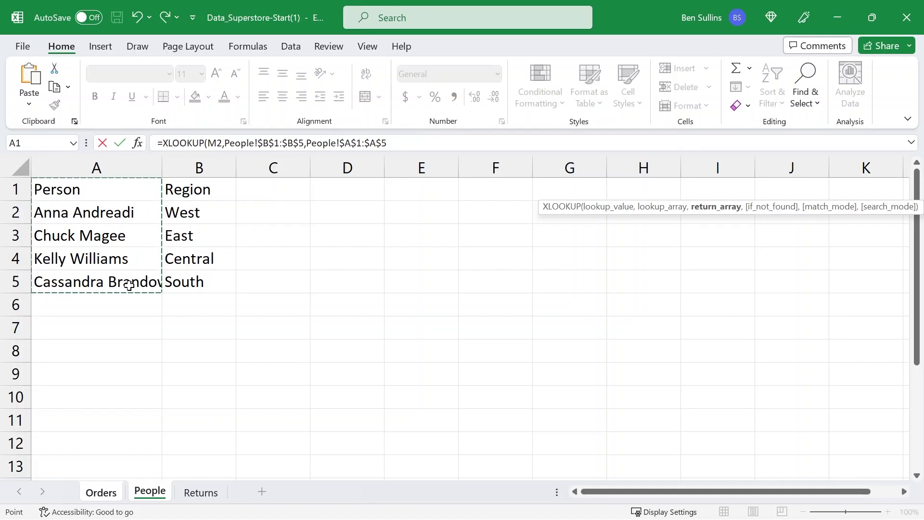
text())
key(Return)
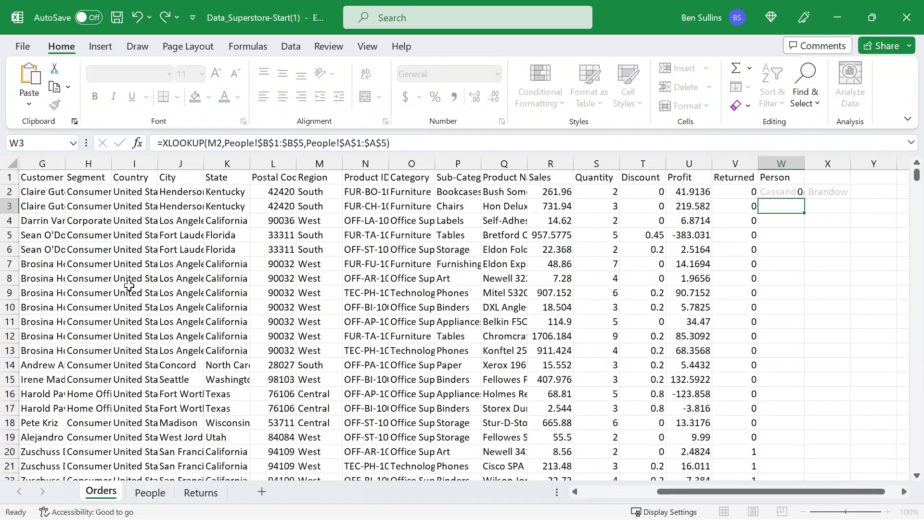